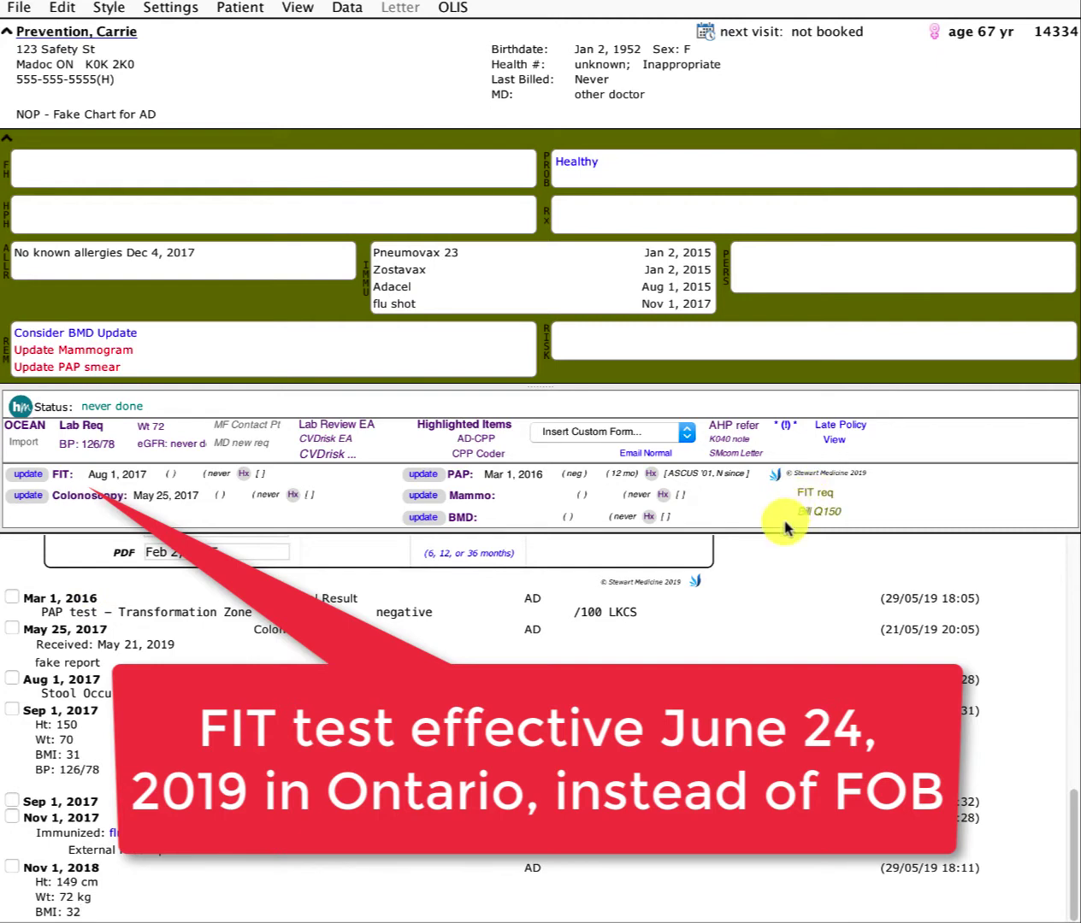
# - Add a FIT requisition to the patient's chart and review its prefilled requester and patient sections
pyautogui.click(812, 496)
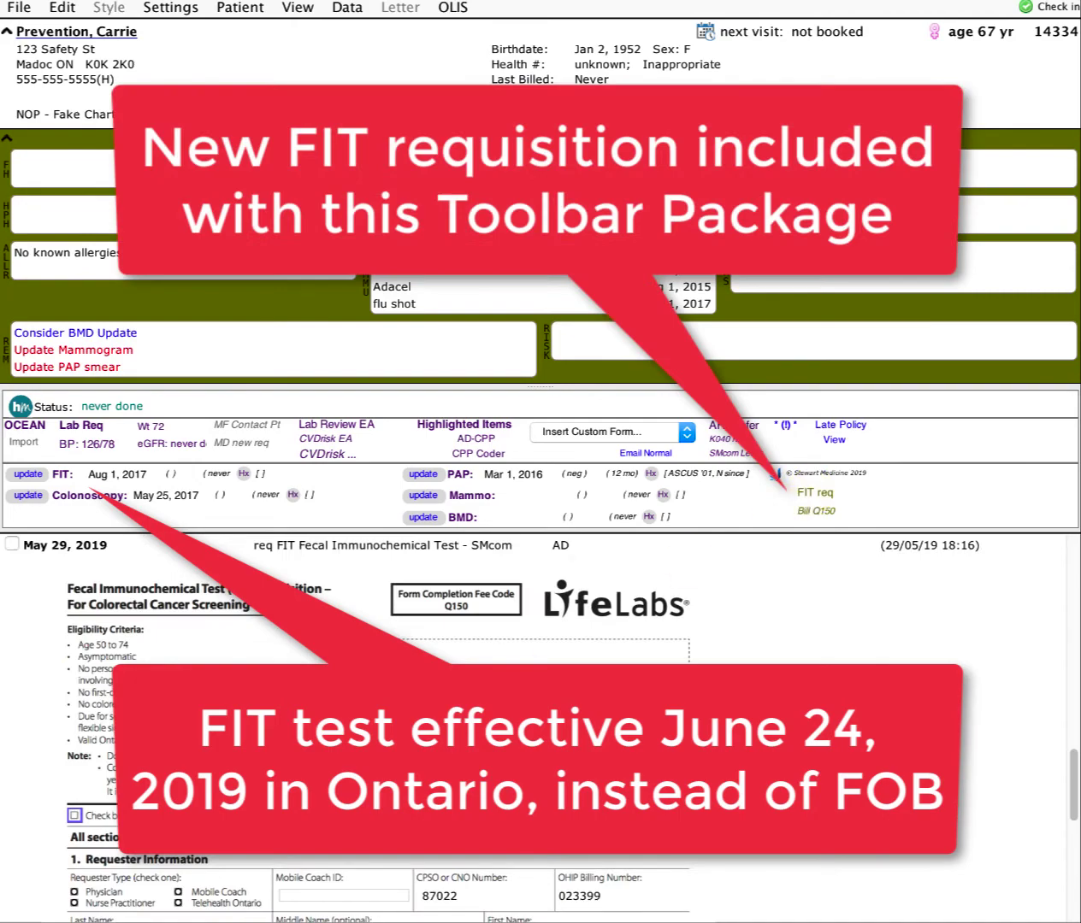
pyautogui.scroll(-10, 261, 855)
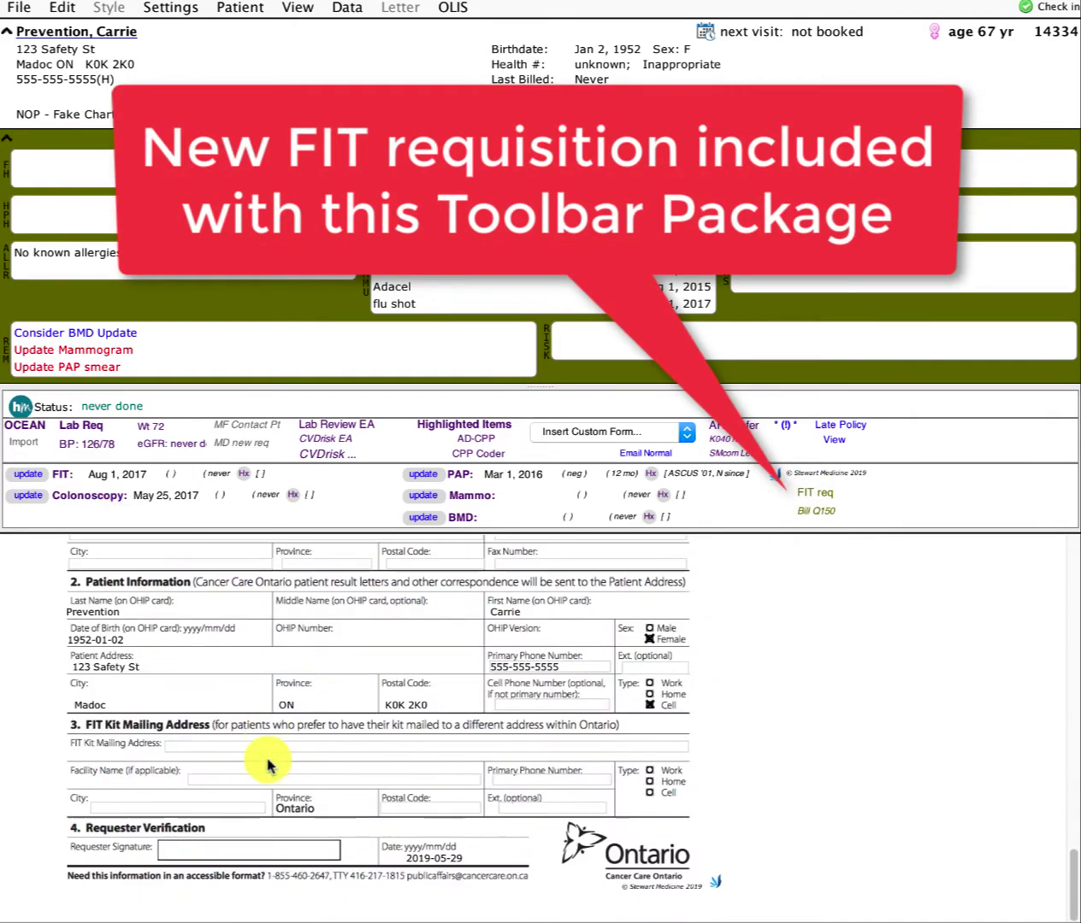
pyautogui.scroll(10, 267, 765)
pyautogui.scroll(-6, 267, 765)
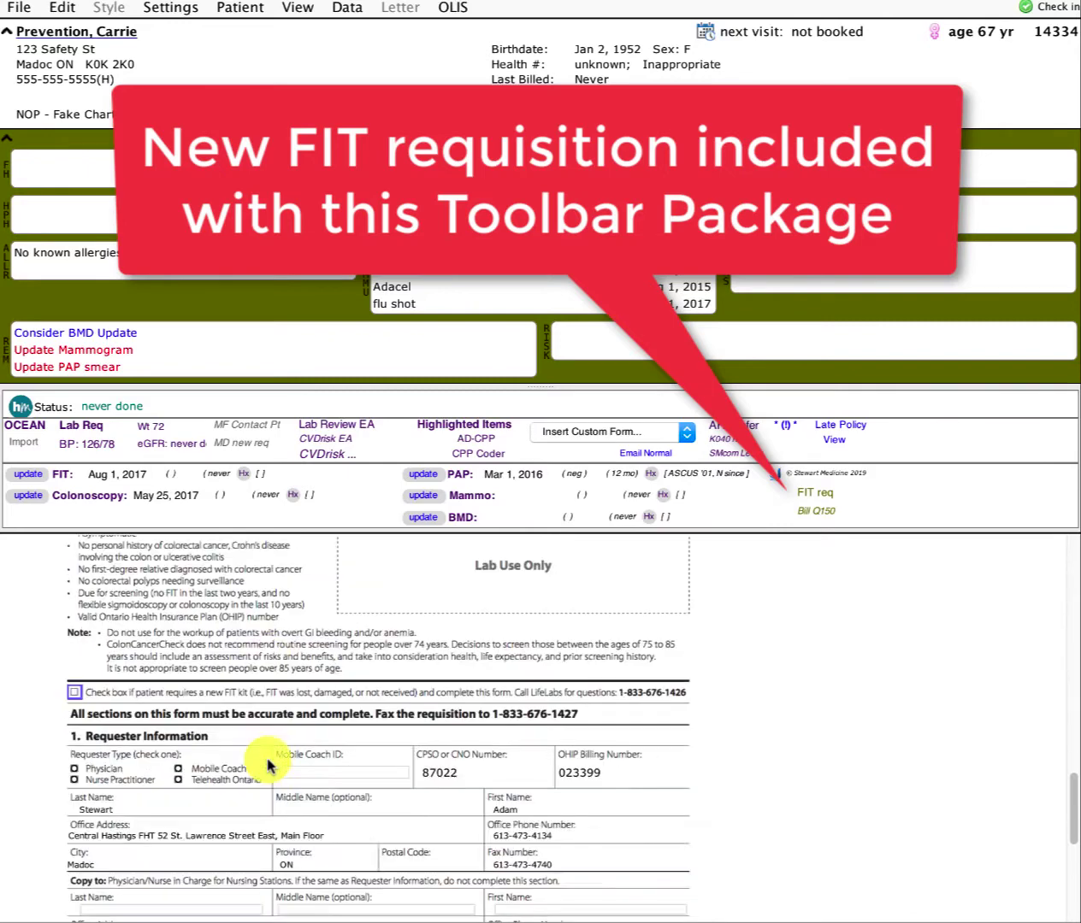
pyautogui.scroll(-5, 266, 765)
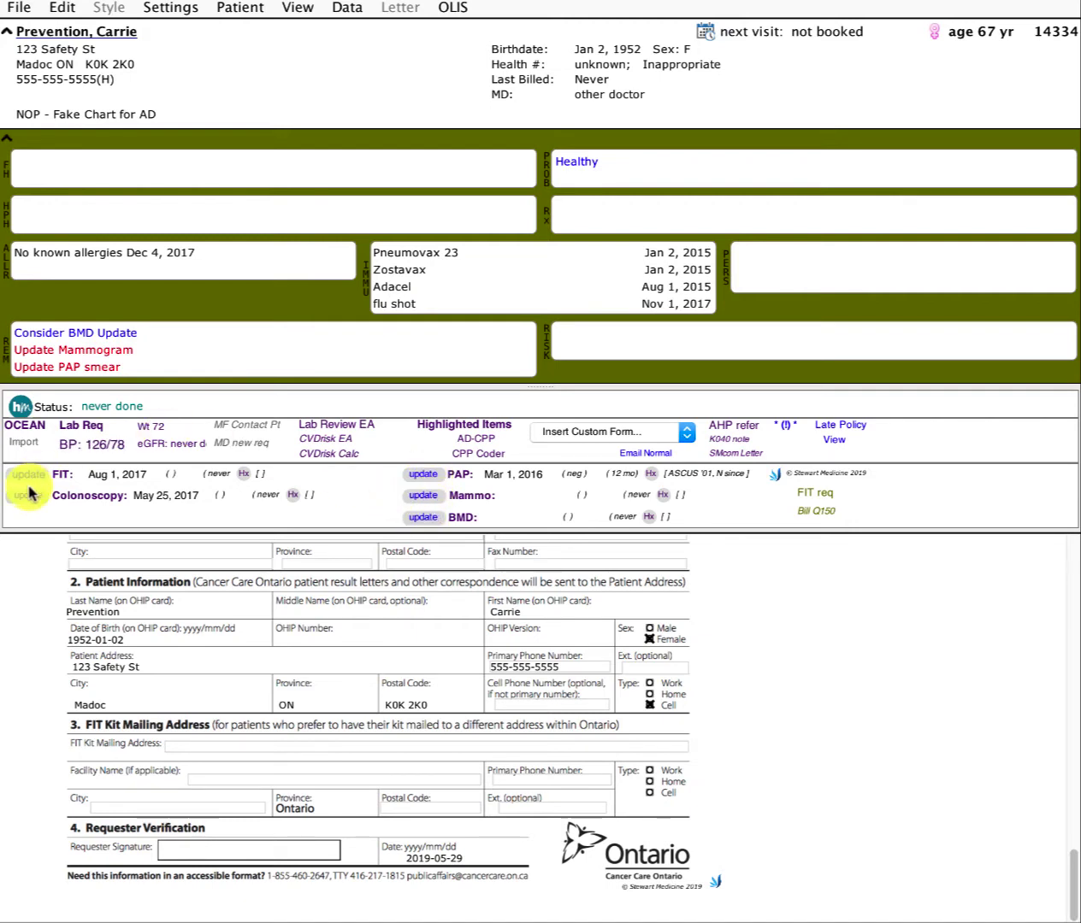
# - Filter to the PAP Result Update notes; clear the keyword and PDF dates in the Jan 1, 2001 note and the keyword date in Feb 2, 2015
pyautogui.click(463, 484)
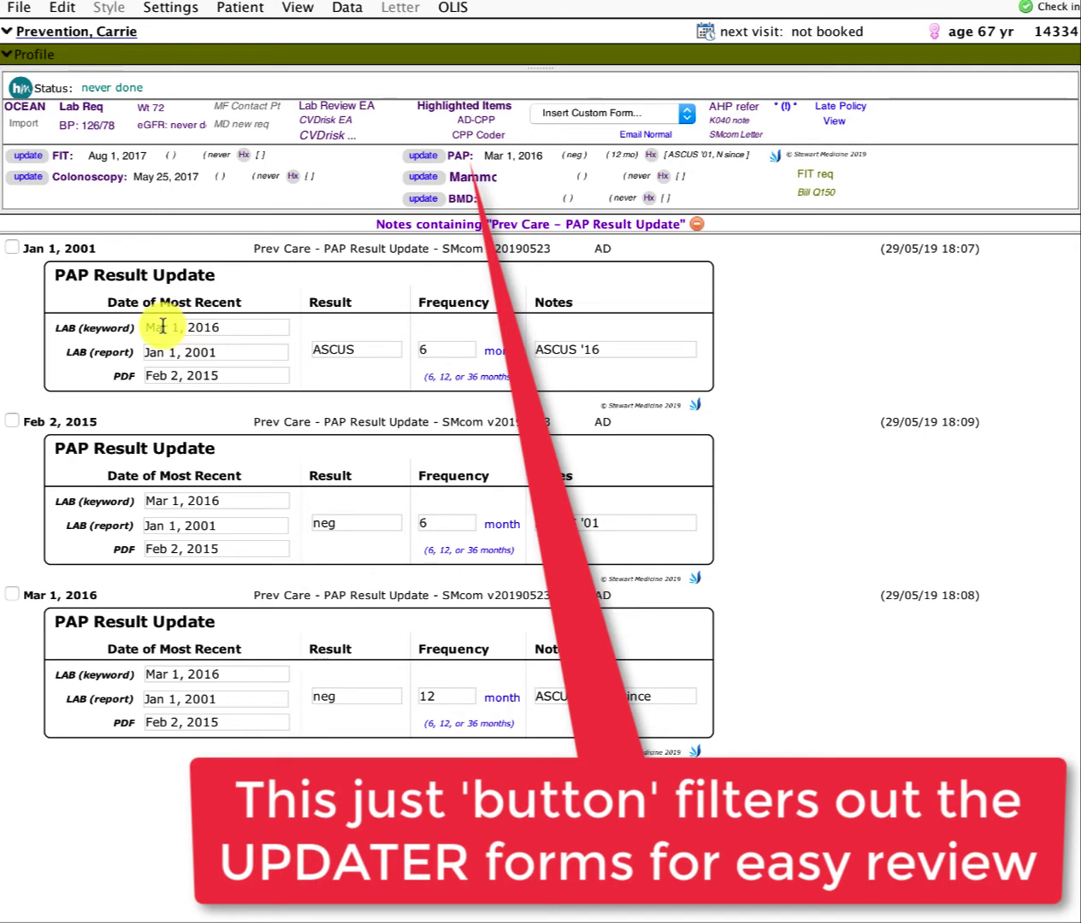
pyautogui.moveTo(154, 326); pyautogui.dragTo(221, 328)
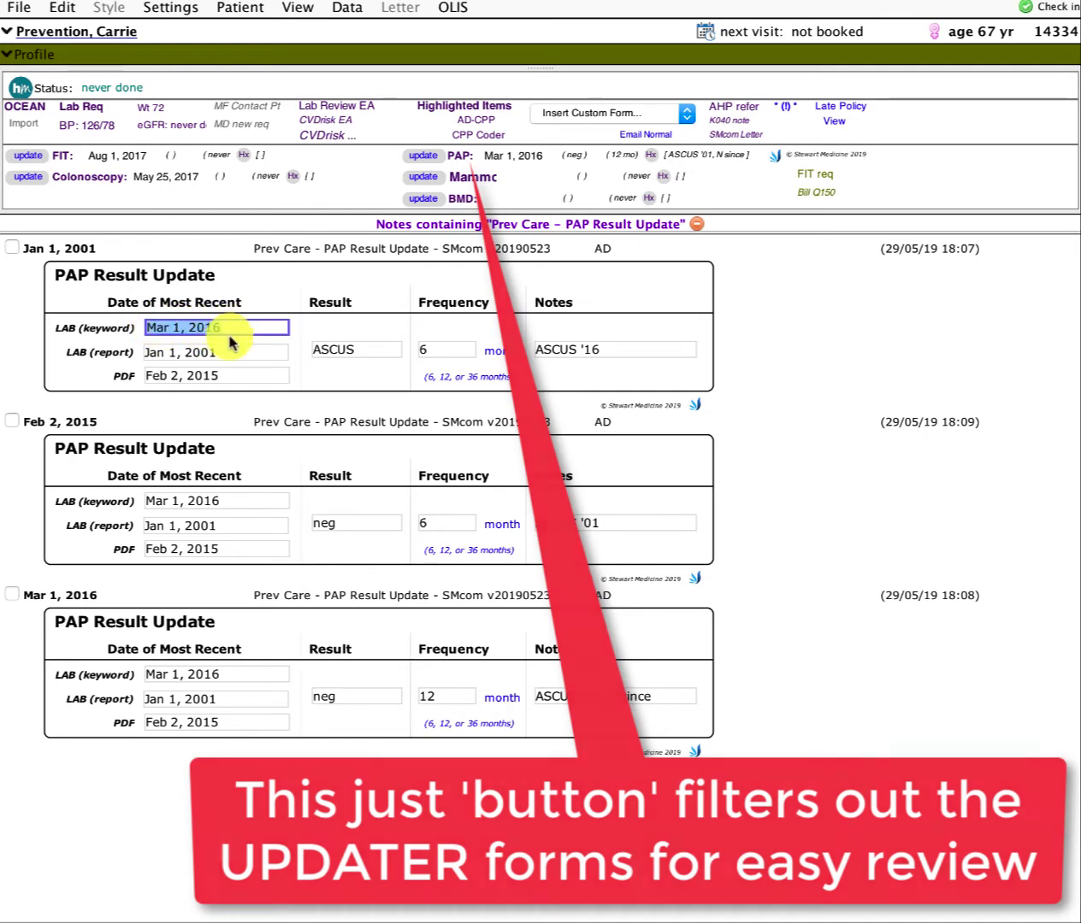
pyautogui.moveTo(155, 376); pyautogui.dragTo(241, 376)
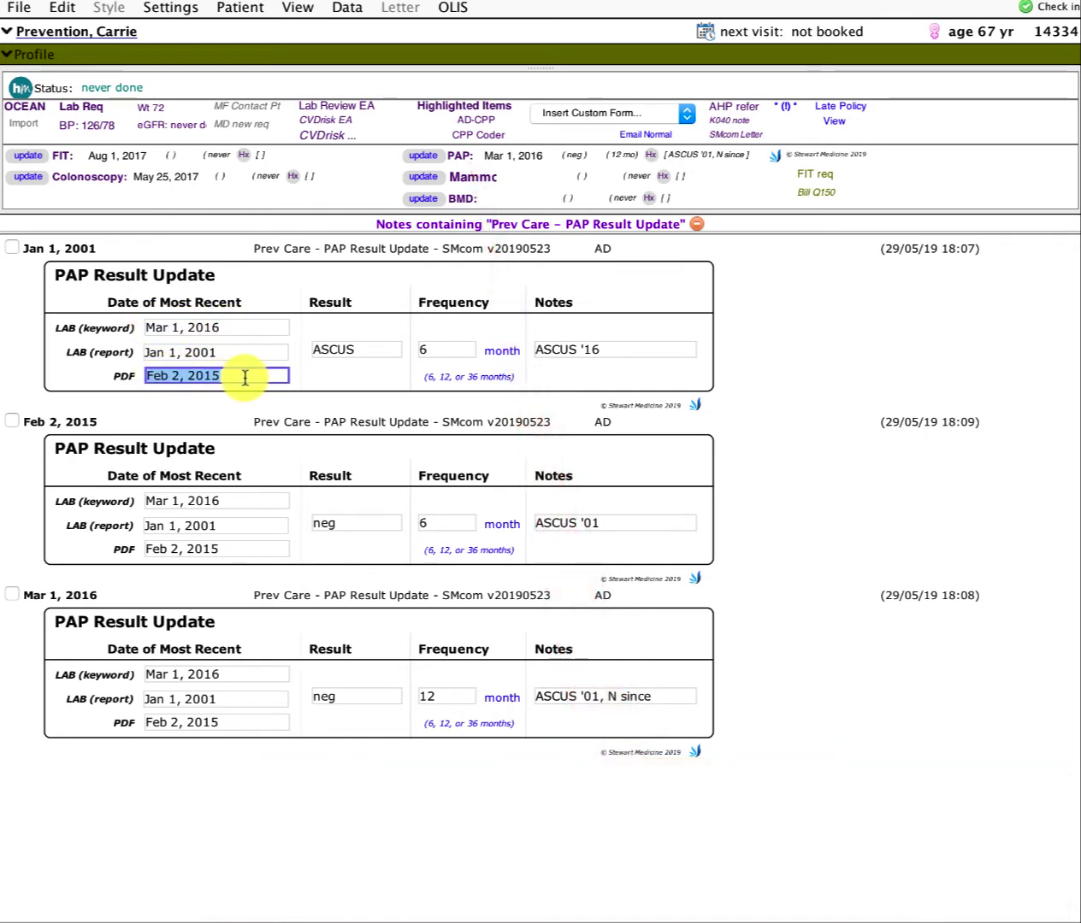
pyautogui.press('Delete')
pyautogui.tripleClick(237, 323)
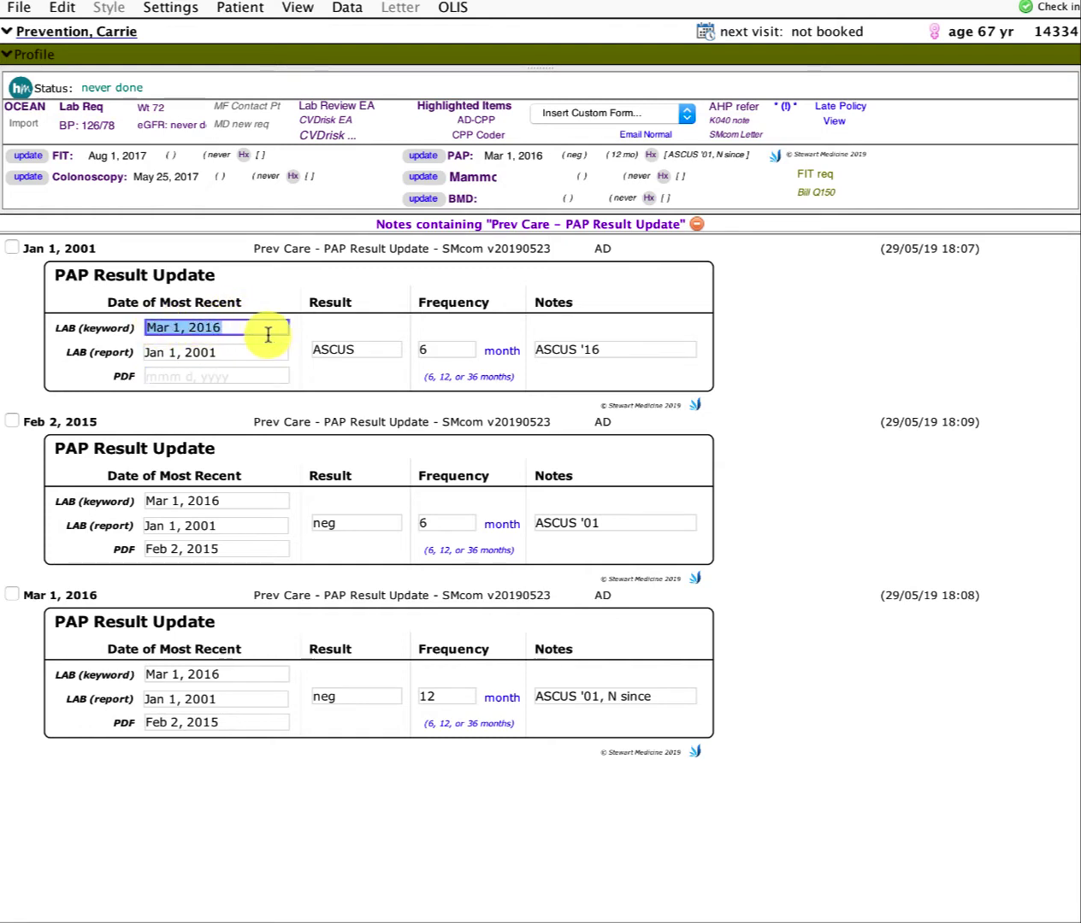
pyautogui.press('Delete')
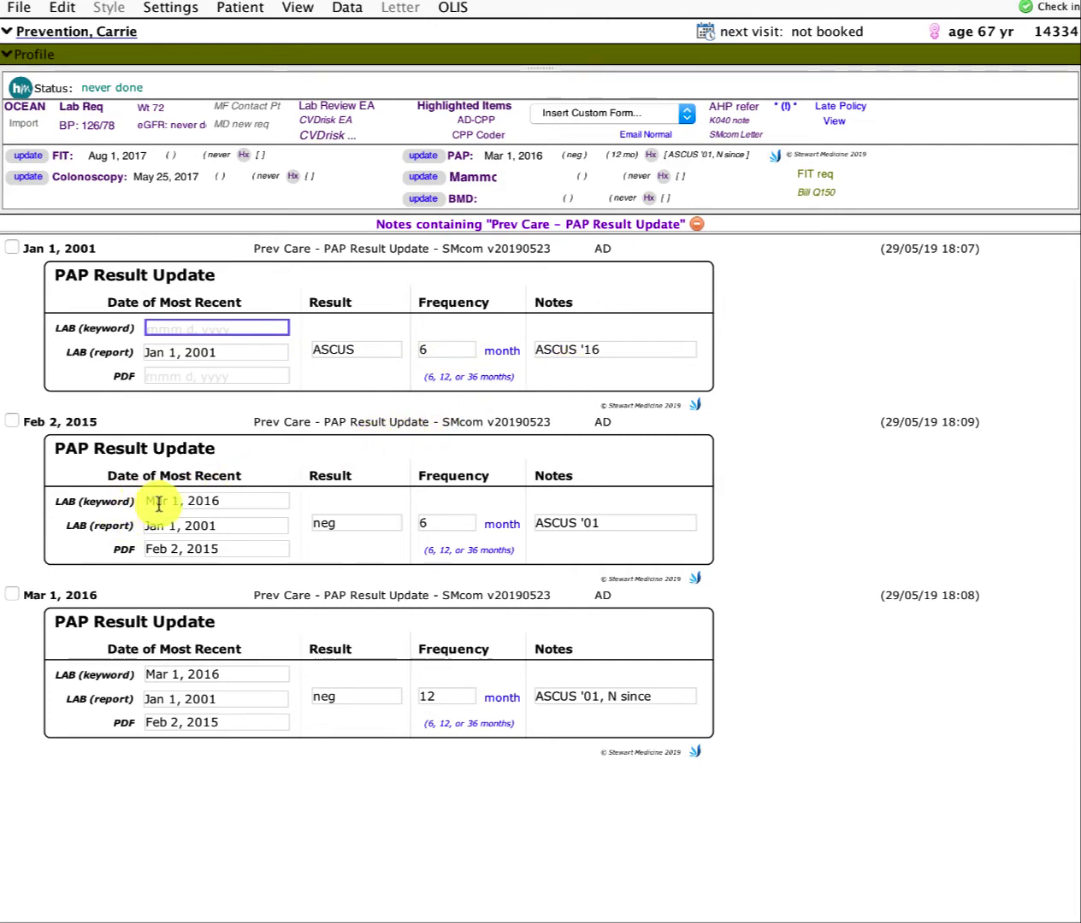
pyautogui.moveTo(128, 501); pyautogui.dragTo(237, 499)
pyautogui.press('BackSpace')
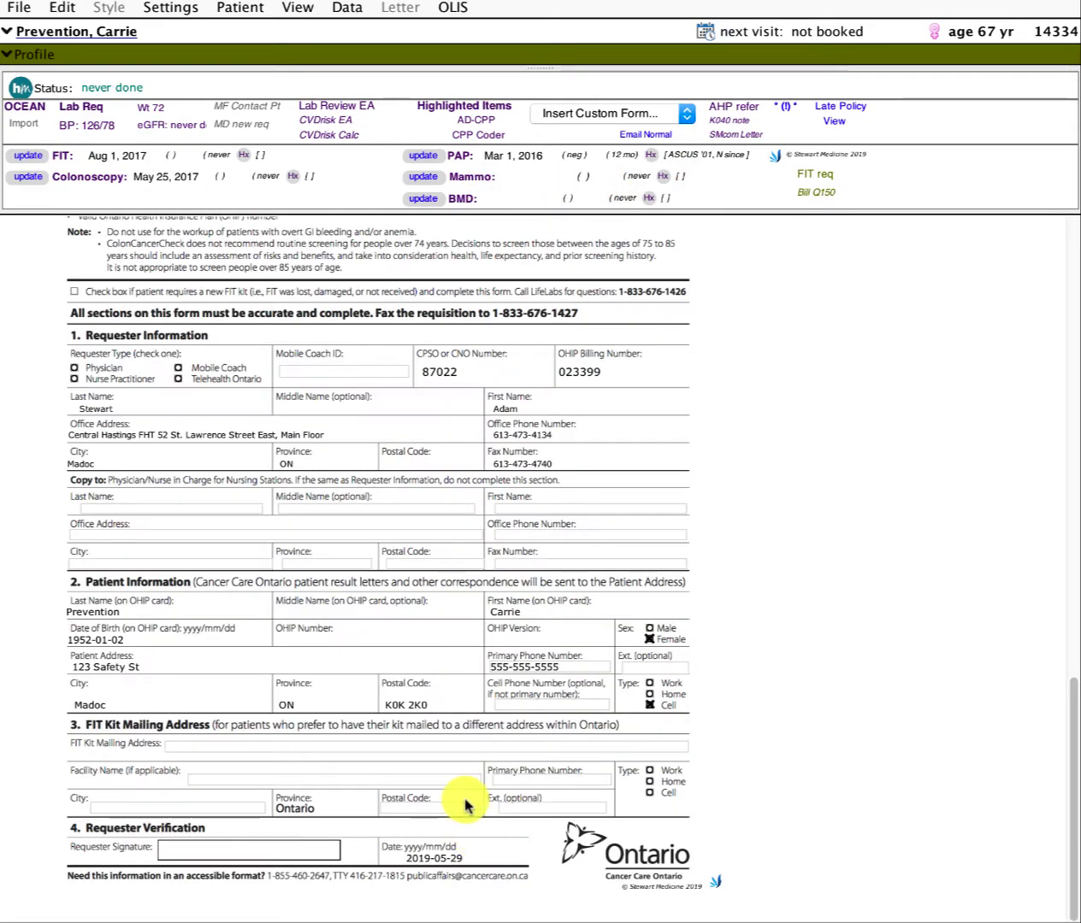
# - Start a new report in the chart and assign it the Pap Test Report category
pyautogui.scroll(5, 466, 804)
pyautogui.scroll(1, 467, 804)
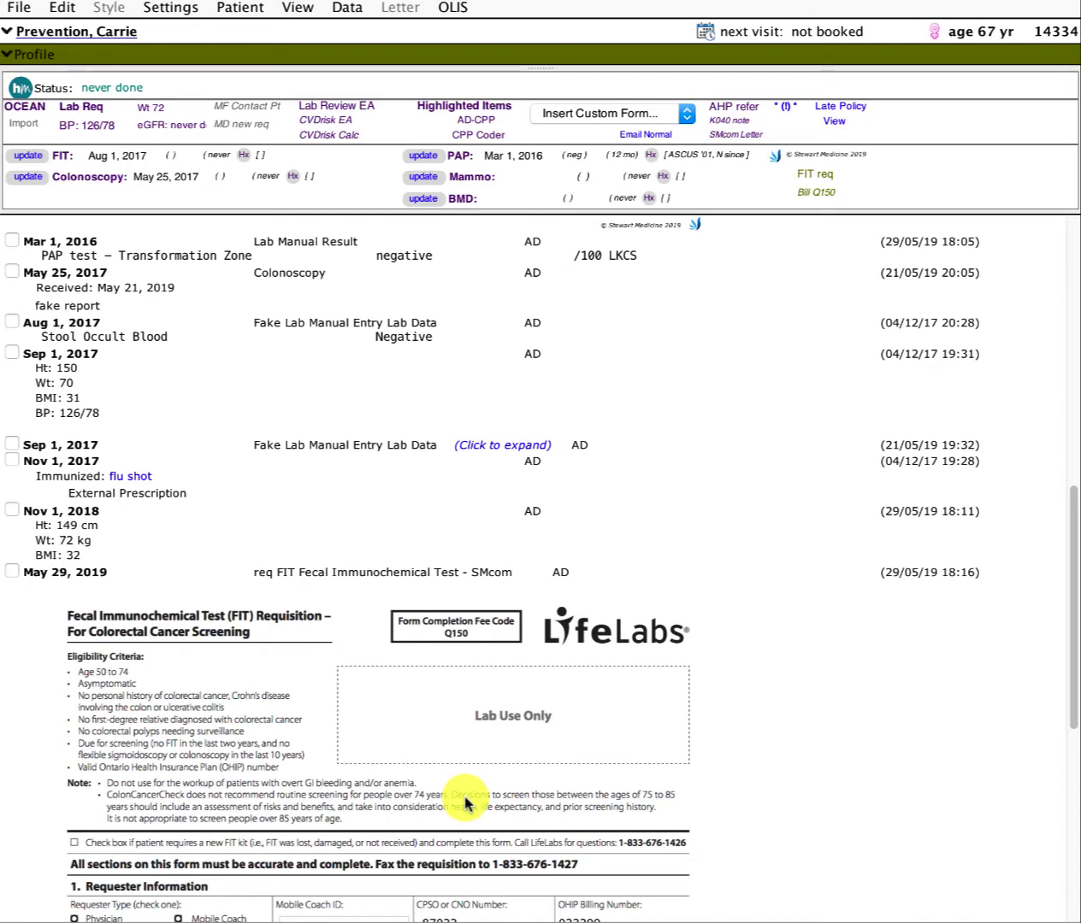
pyautogui.click(531, 282)
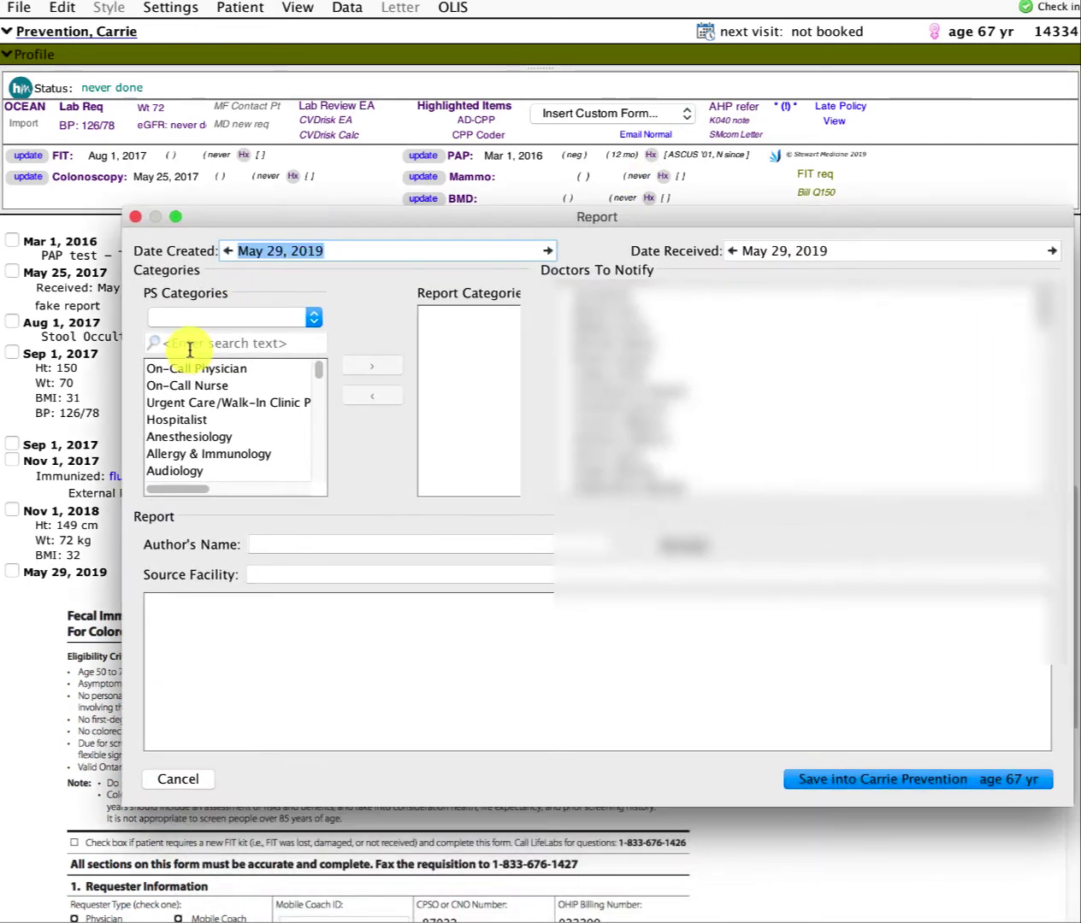
pyautogui.click(190, 345)
pyautogui.write('pap')
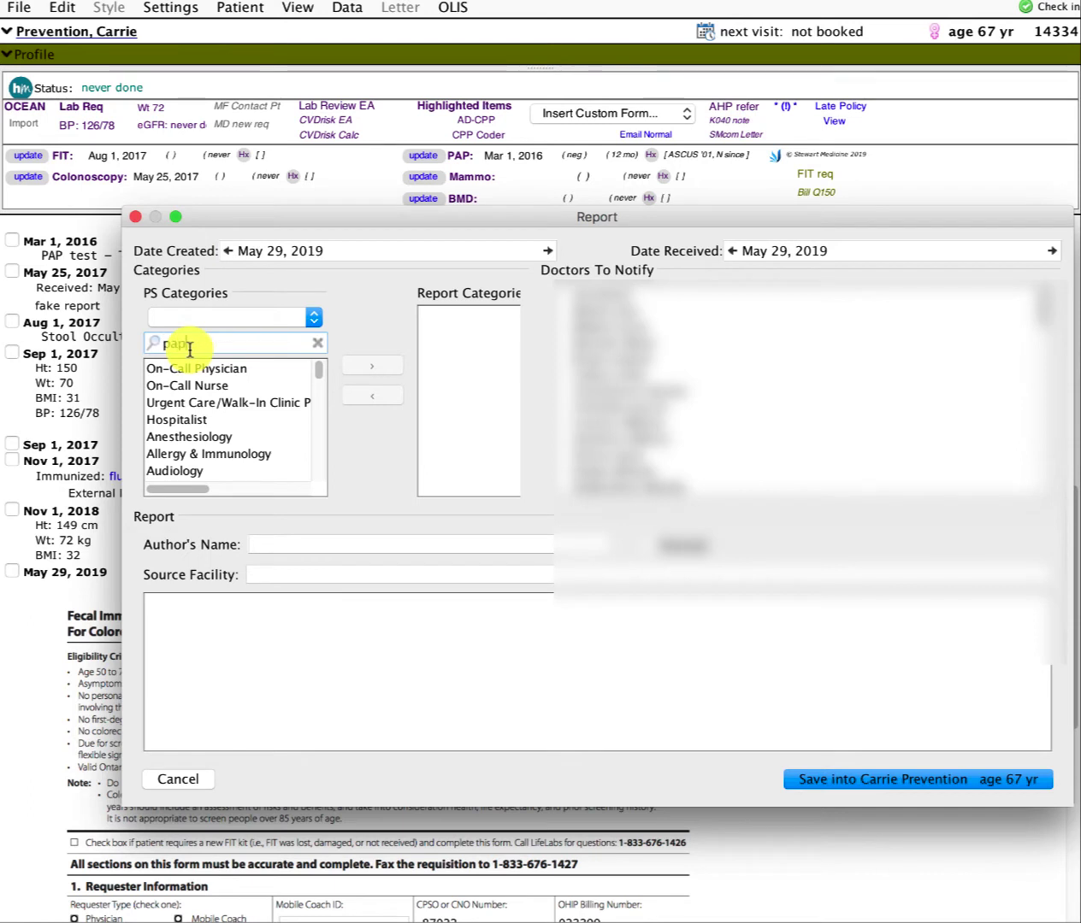
pyautogui.click(224, 369)
pyautogui.click(393, 366)
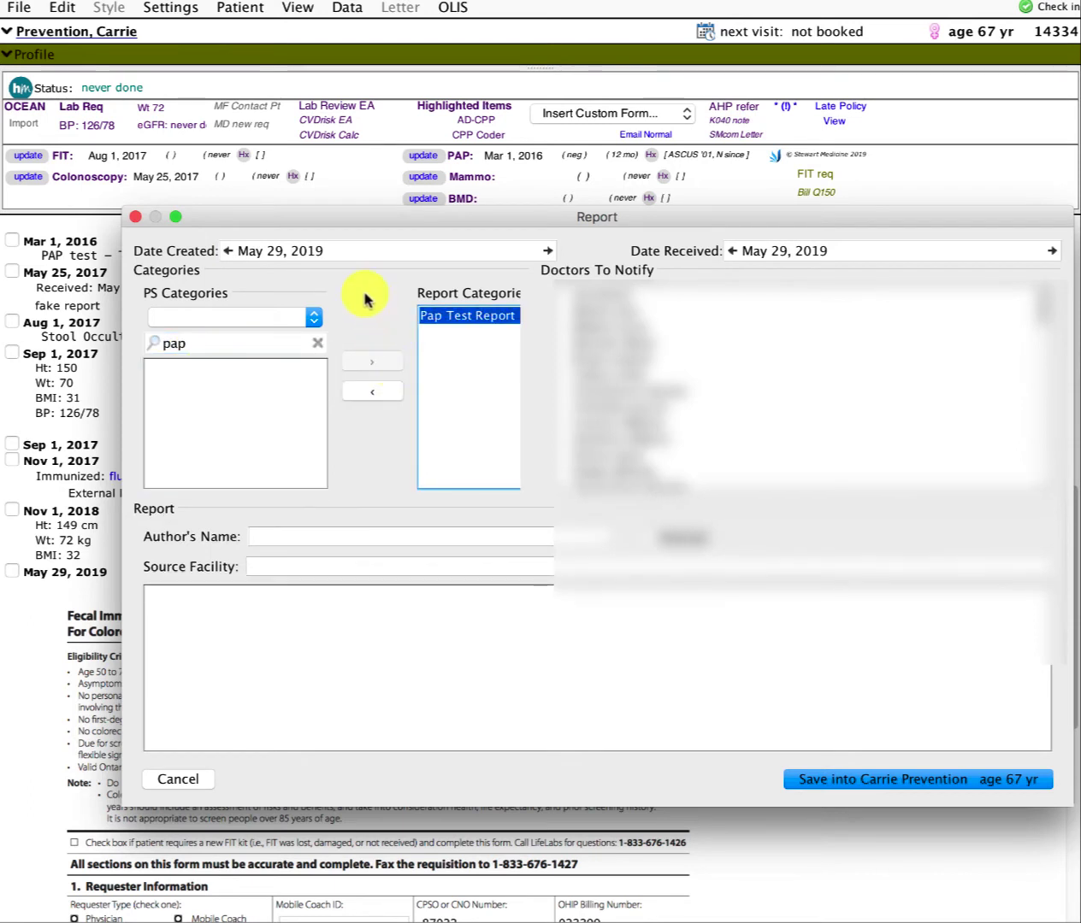
# - Set the report's creation date to May 24, 2019, enter "Fake Pap test - NEG" as its text and save it into the chart
pyautogui.click(228, 253)
pyautogui.click(228, 252)
pyautogui.click(228, 253)
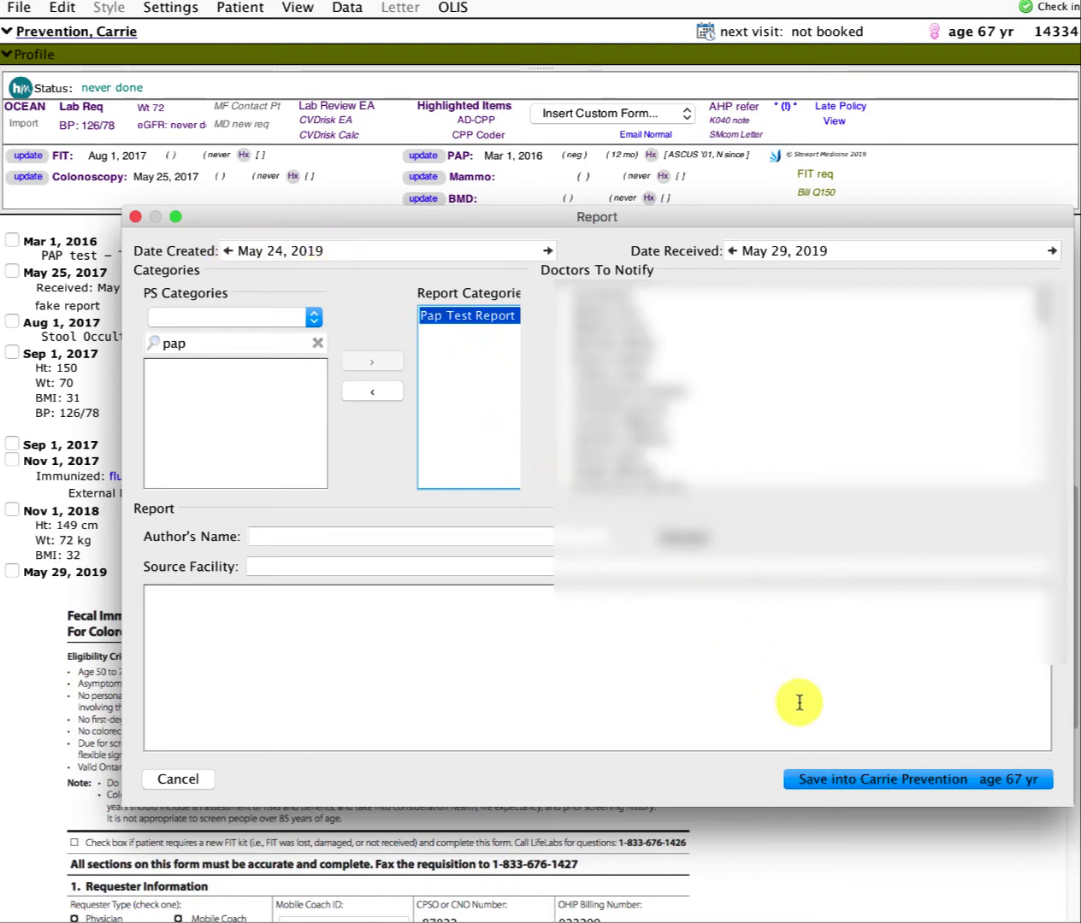
pyautogui.click(576, 668)
pyautogui.write('Fak')
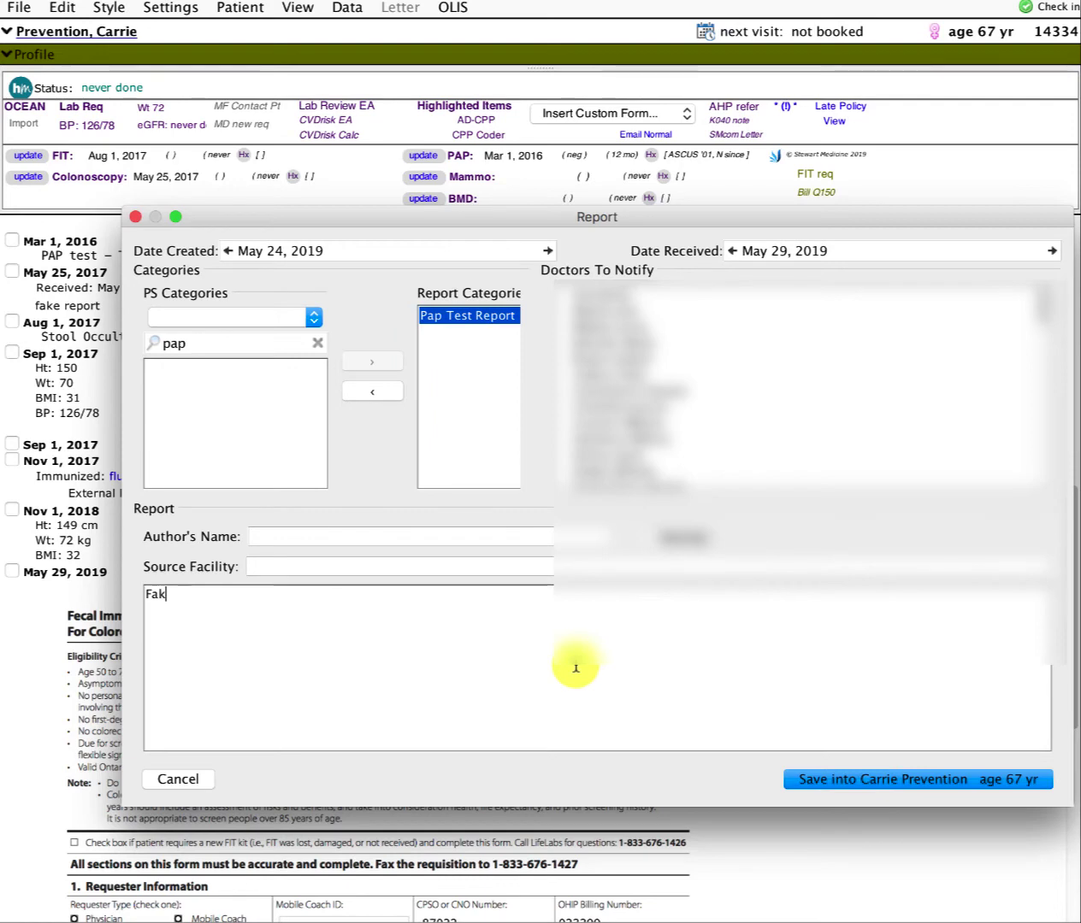
pyautogui.write('e Pap test – NEG')
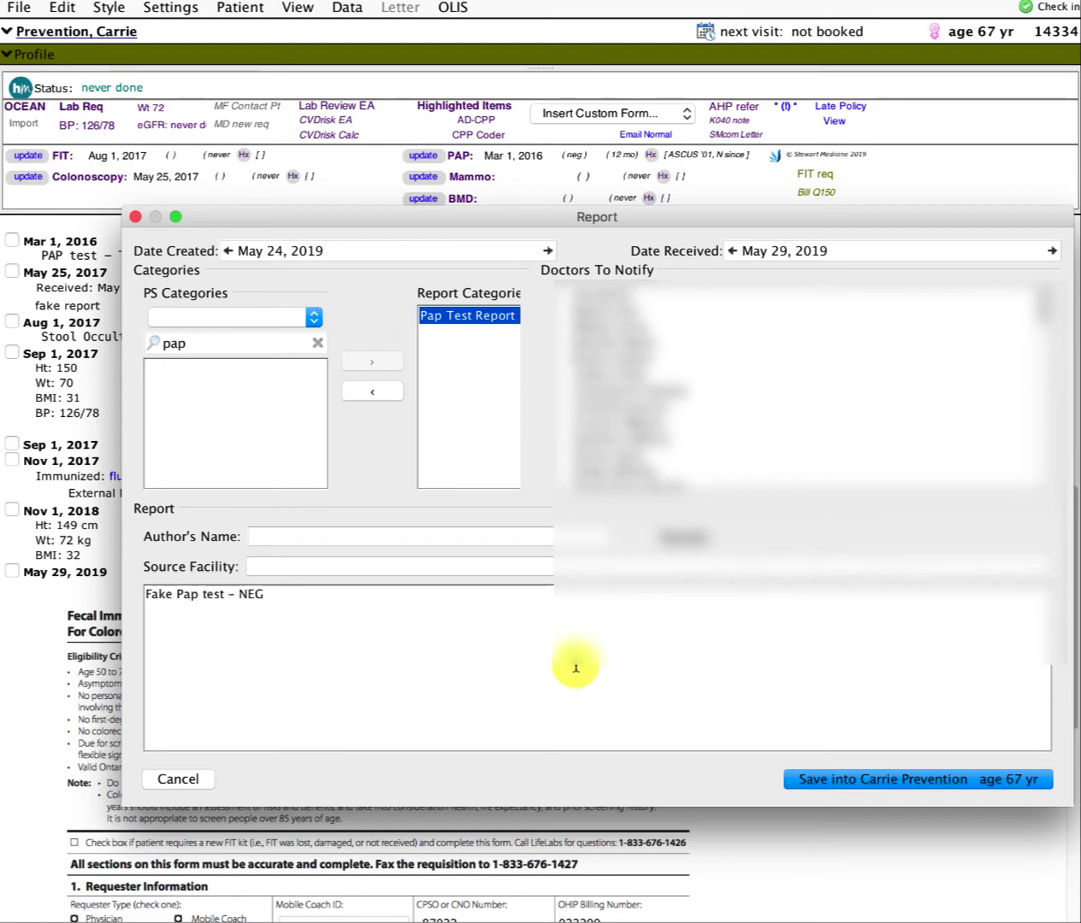
pyautogui.click(827, 788)
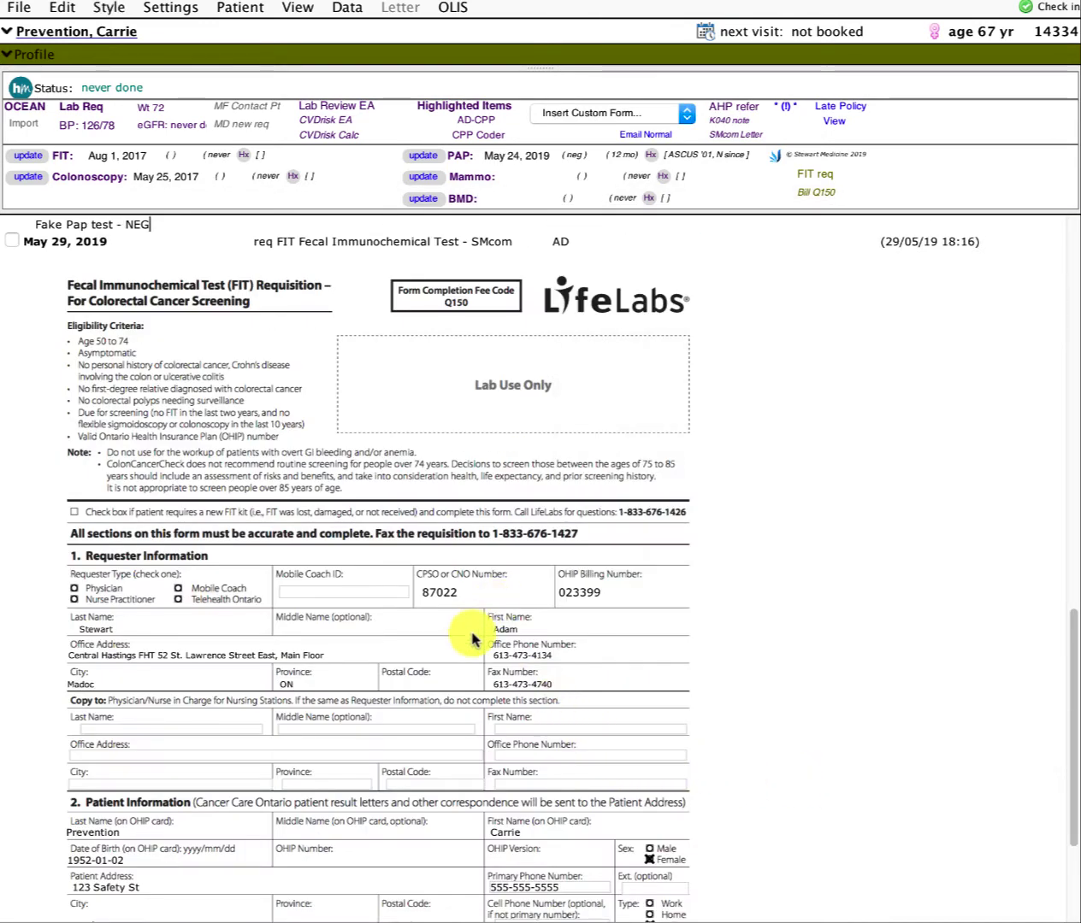
# - Insert a new PAP Result Update form into the chart
pyautogui.scroll(5, 471, 637)
pyautogui.scroll(-1, 471, 637)
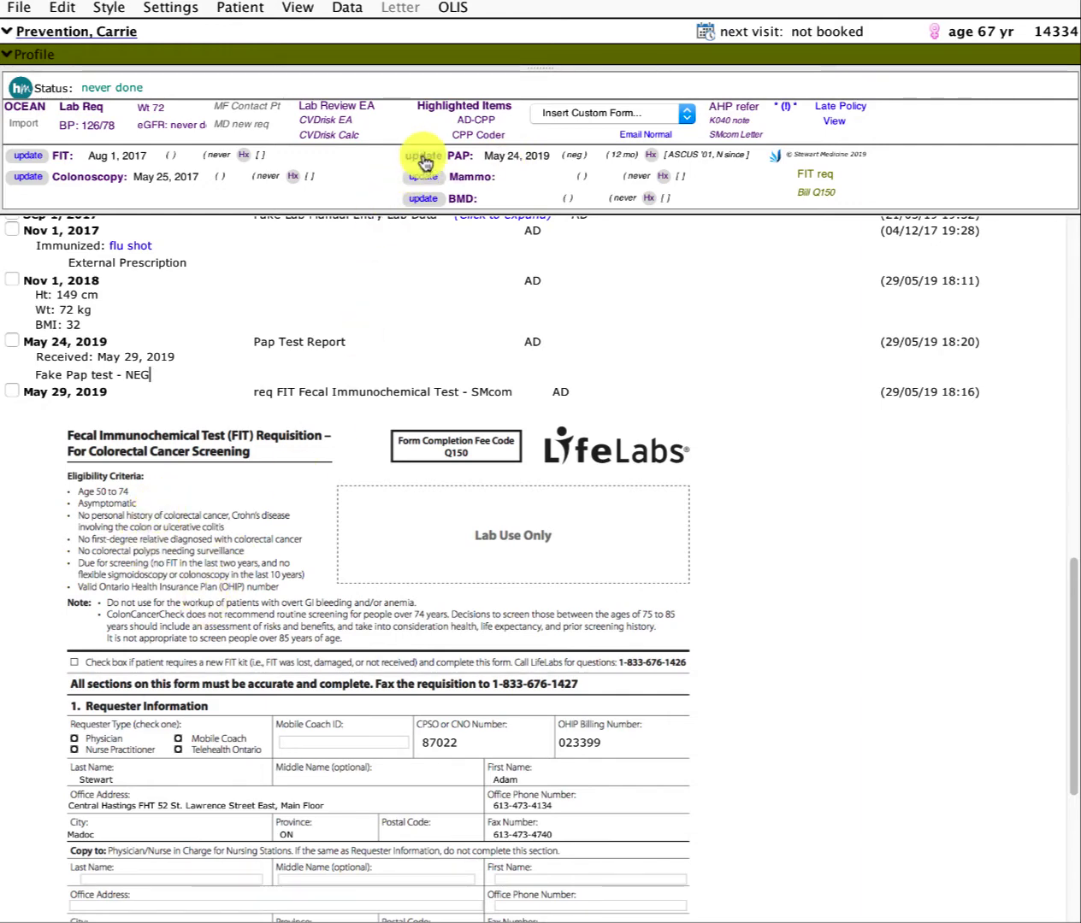
pyautogui.click(425, 157)
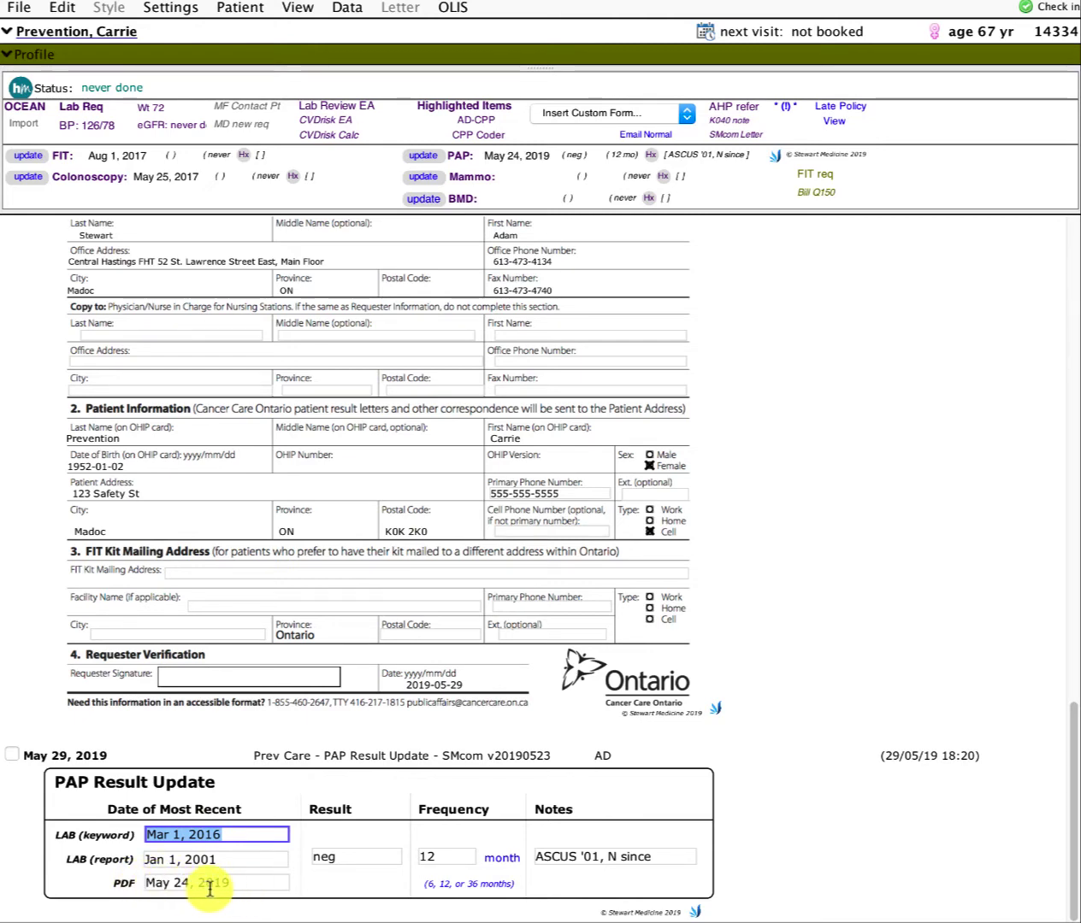
# - Fill the new PAP update with result LSIL, frequency 6 months and notes "ASCUS '01, LSIL '16"
pyautogui.click(347, 859)
pyautogui.write('LSIL')
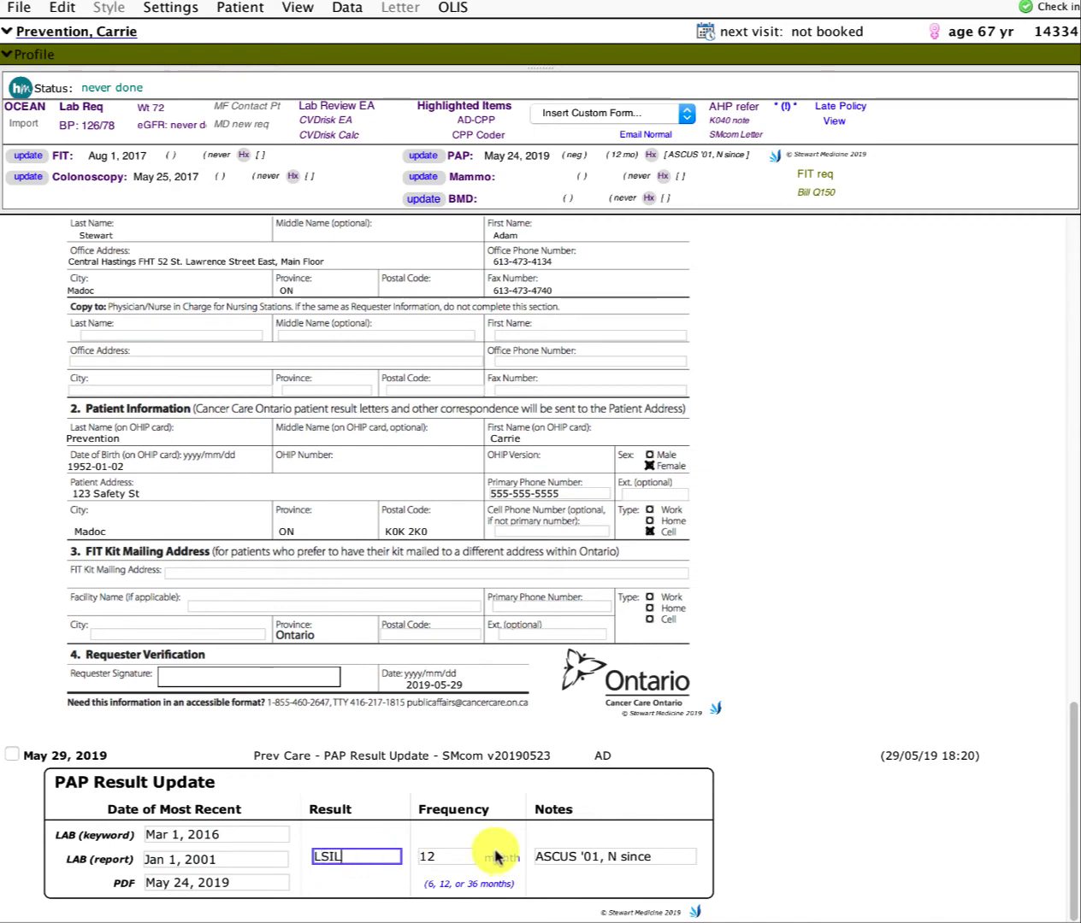
pyautogui.click(428, 856)
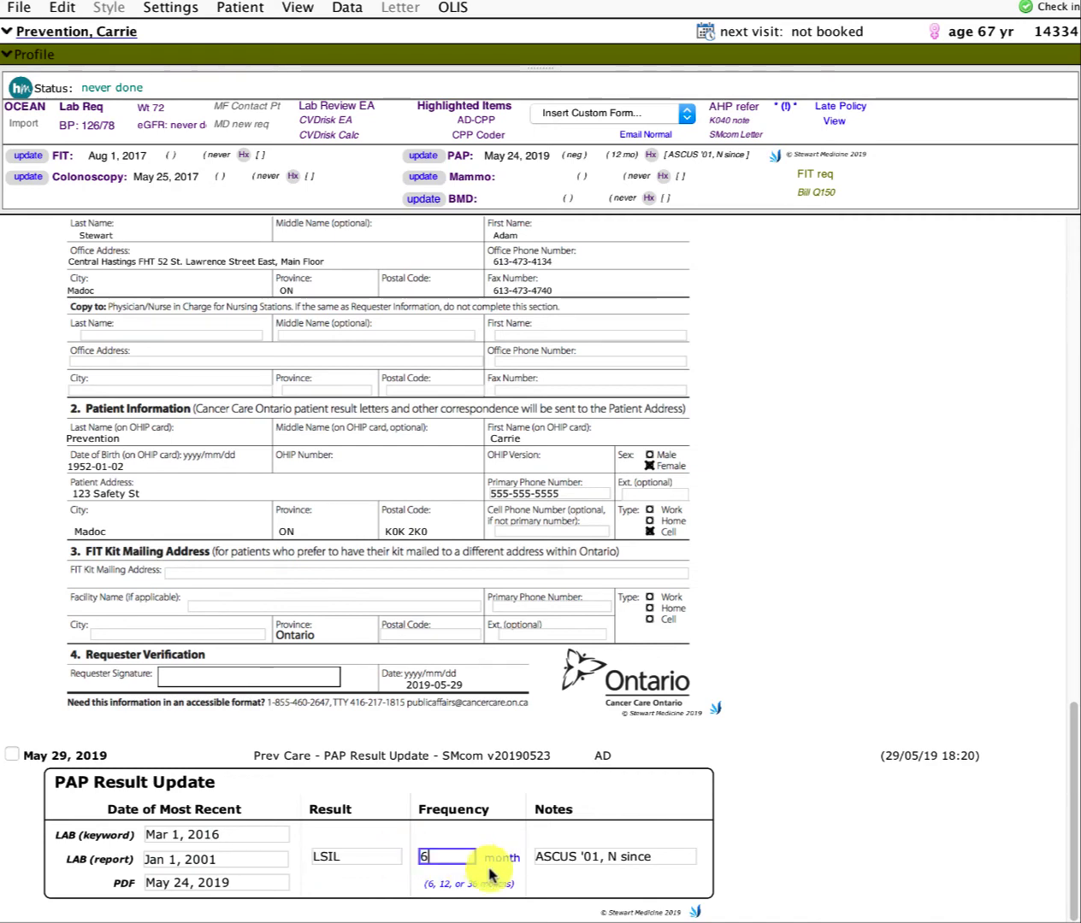
pyautogui.click(657, 855)
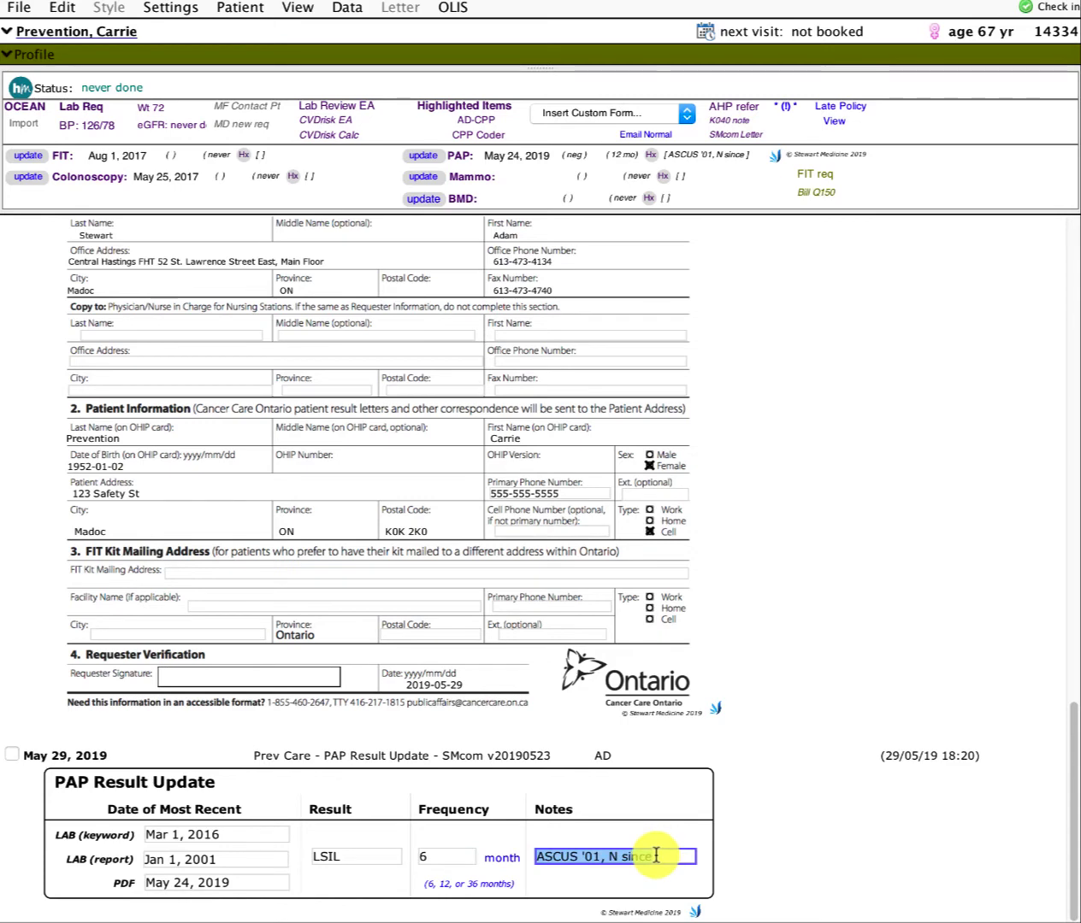
pyautogui.click(658, 856)
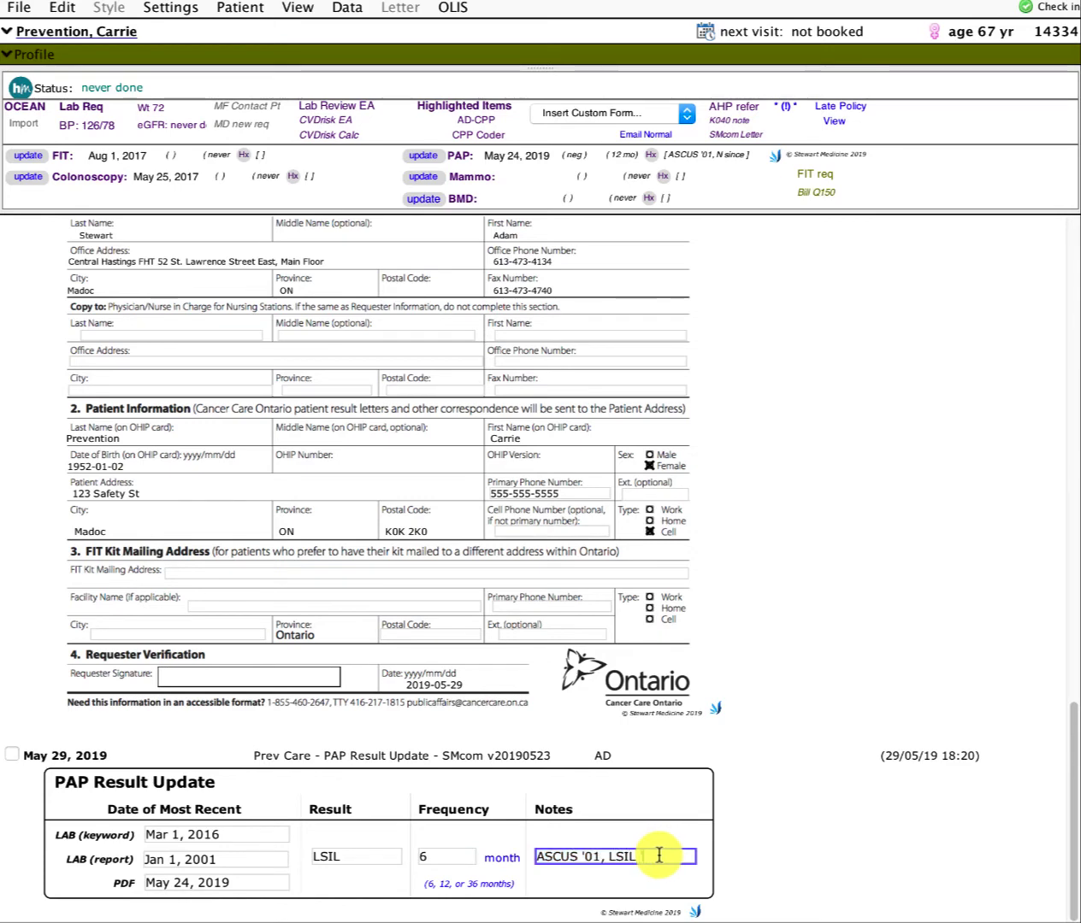
pyautogui.moveTo(659, 856); pyautogui.dragTo(538, 849)
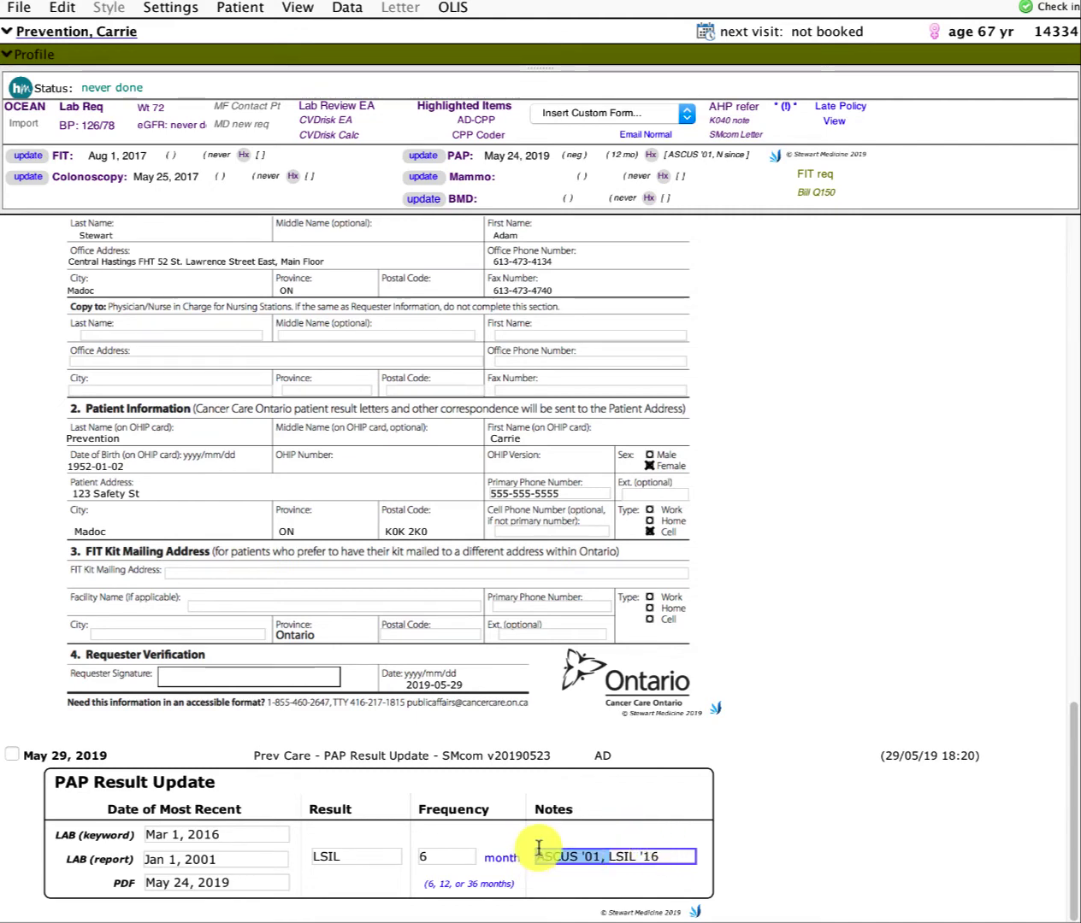
pyautogui.click(652, 790)
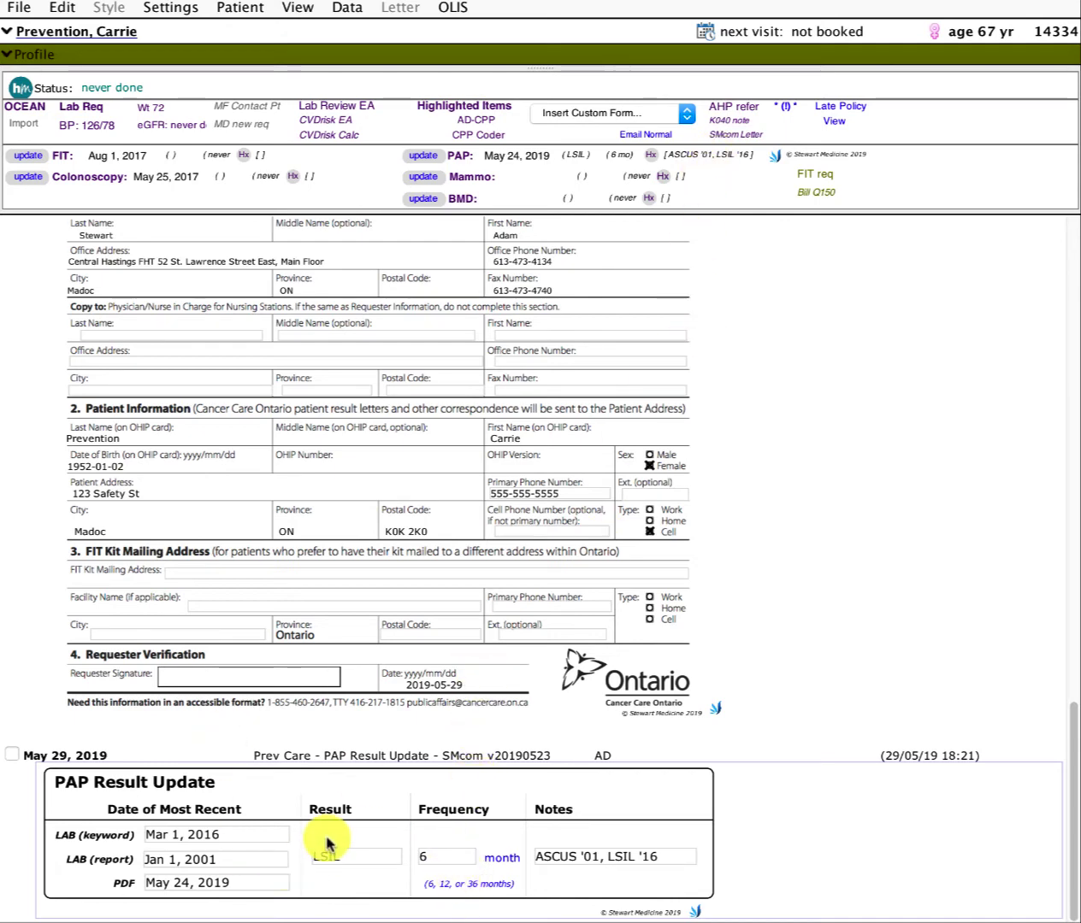
# - Change the May 29, 2019 PAP update to result neg, frequency 12 months and notes "ASCUS '01, N since"
pyautogui.doubleClick(446, 857)
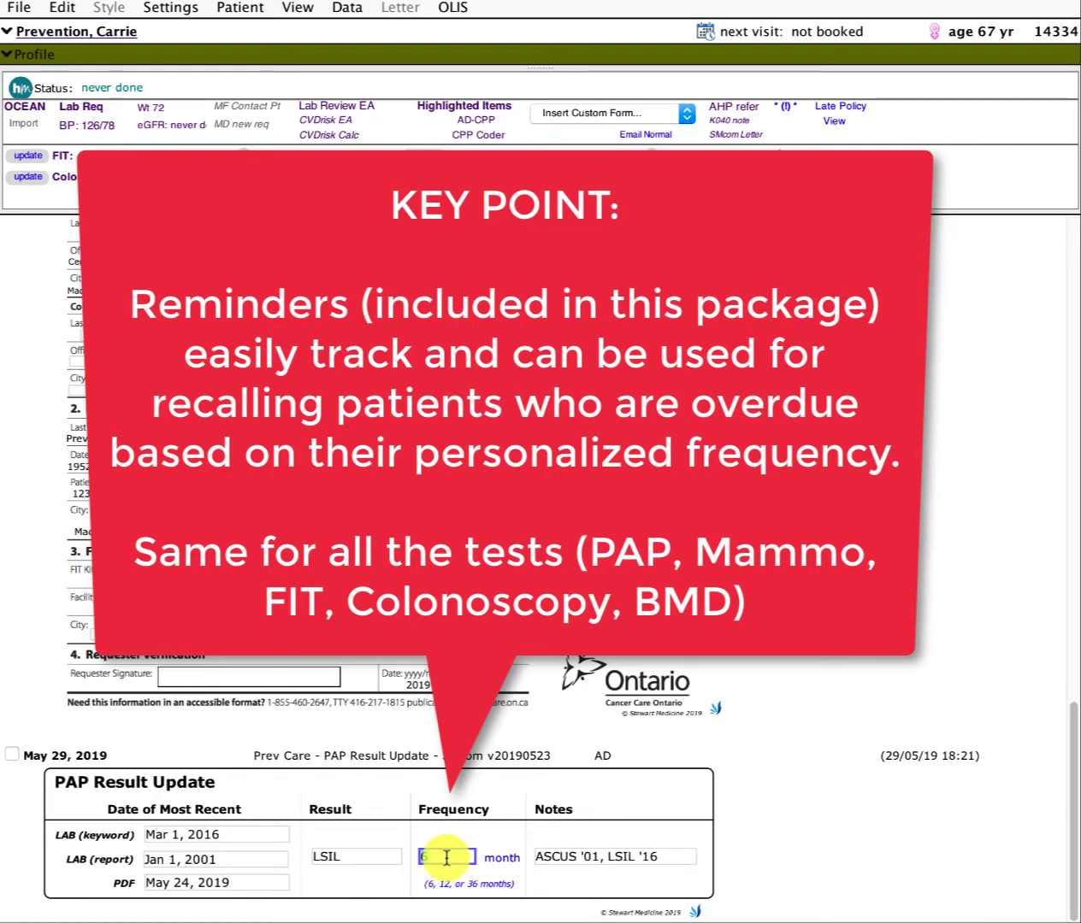
pyautogui.click(603, 680)
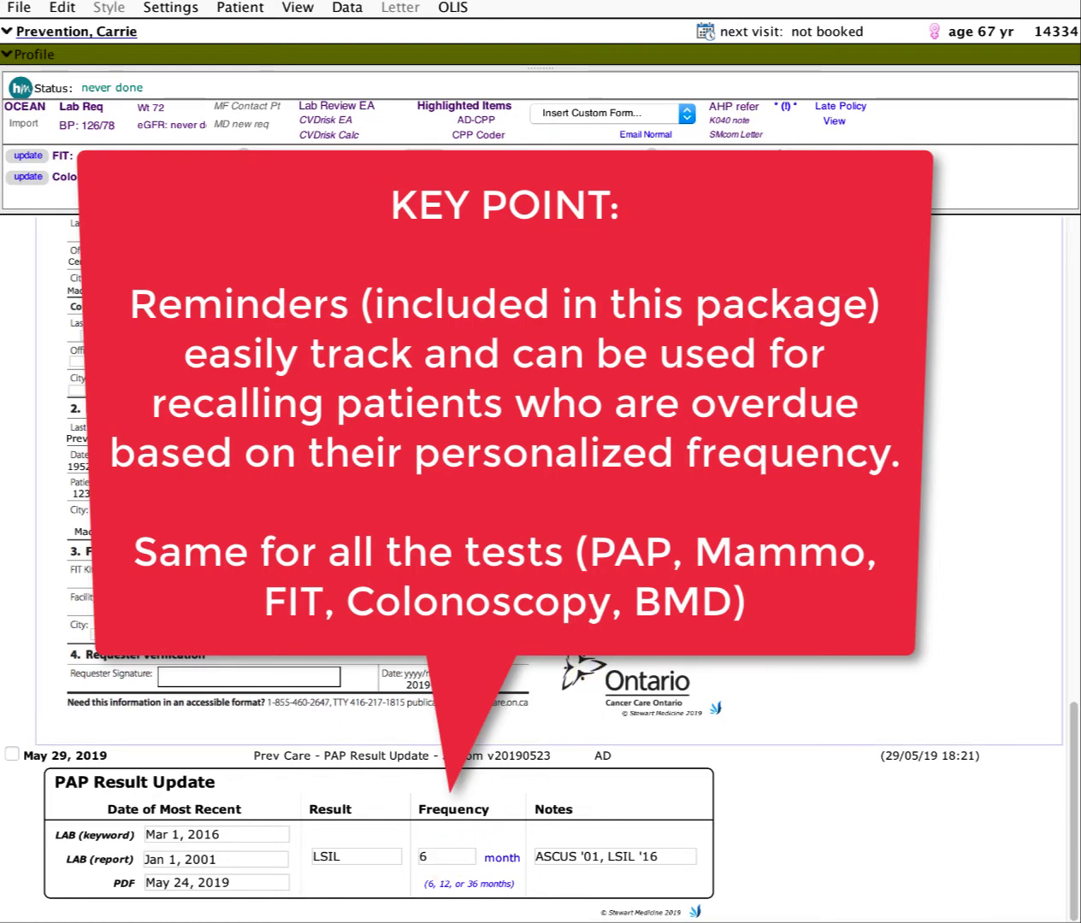
pyautogui.click(419, 856)
pyautogui.moveTo(458, 855); pyautogui.dragTo(308, 851)
pyautogui.write('1')
pyautogui.click(336, 855)
pyautogui.write('neg')
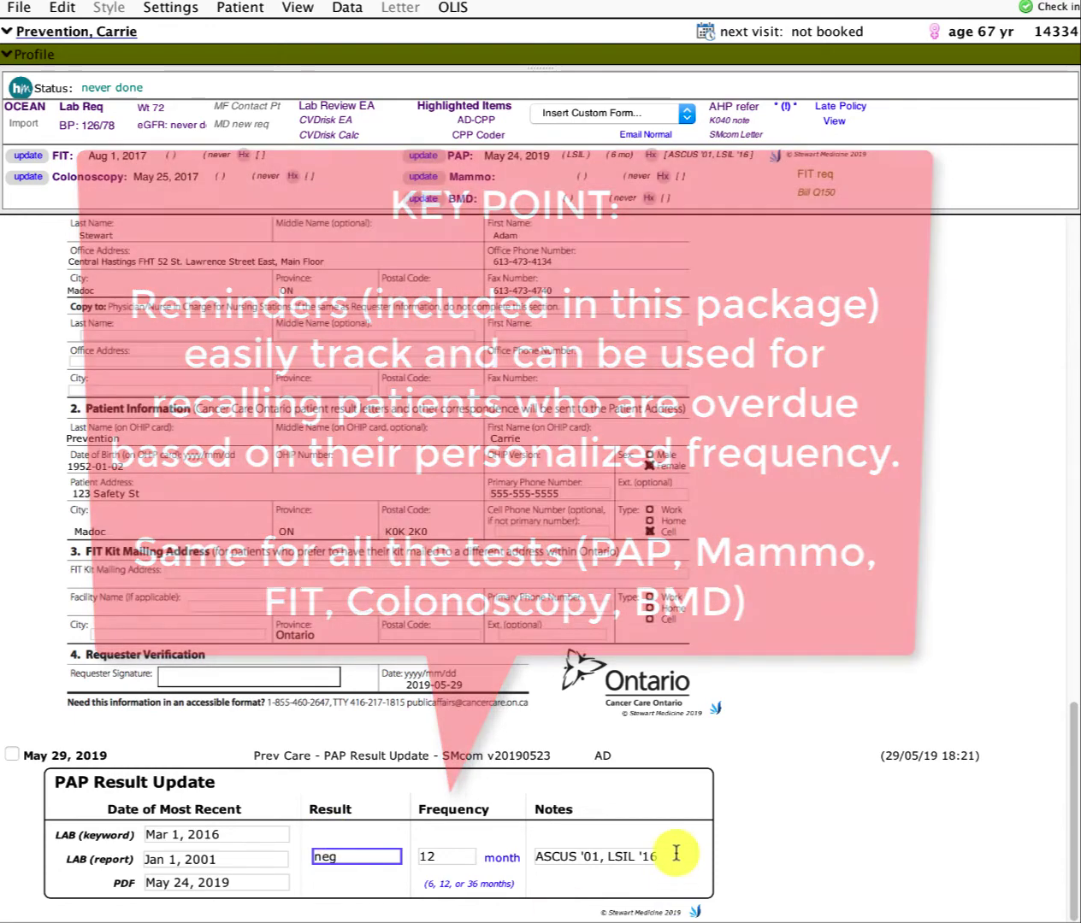
pyautogui.tripleClick(675, 856)
pyautogui.moveTo(675, 856); pyautogui.dragTo(613, 856)
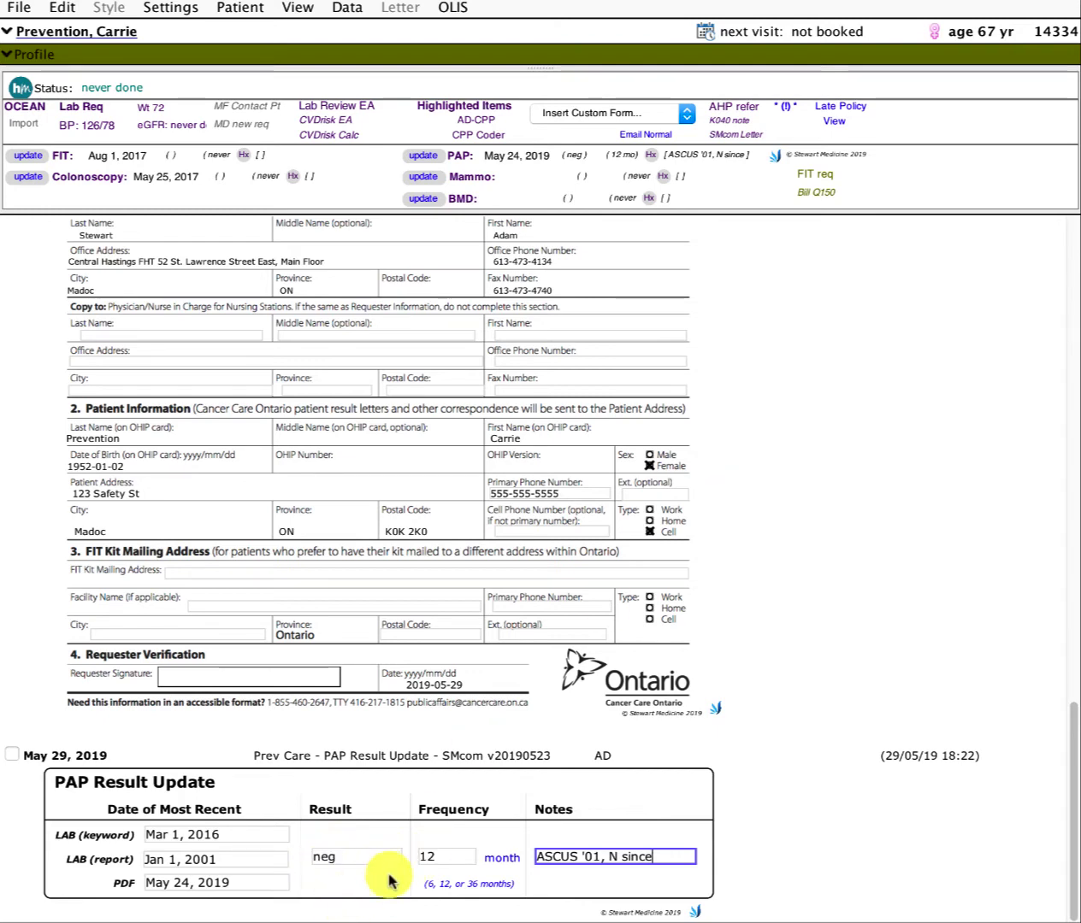
# - Reopen the patient's chart, review the PAP Result Update notes and the PAP lab results through the chart filters, and remove the filter
pyautogui.click(823, 517)
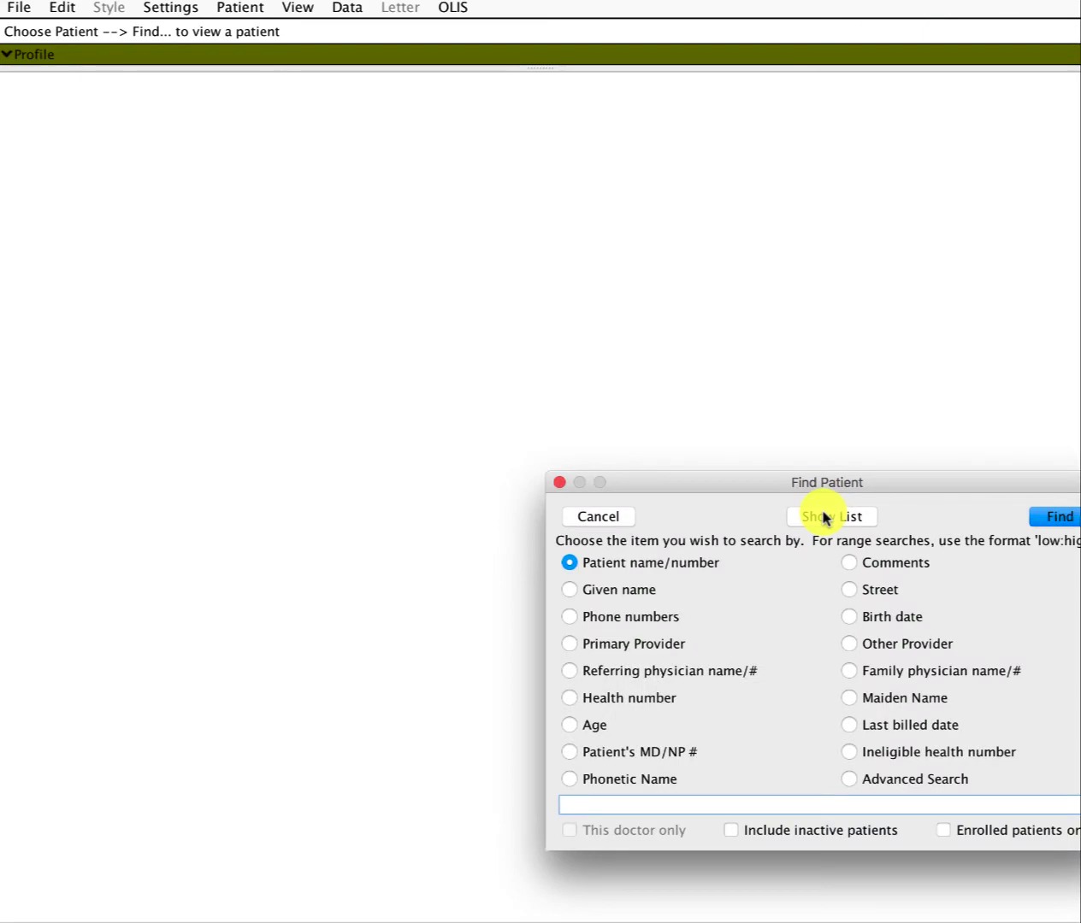
pyautogui.click(824, 517)
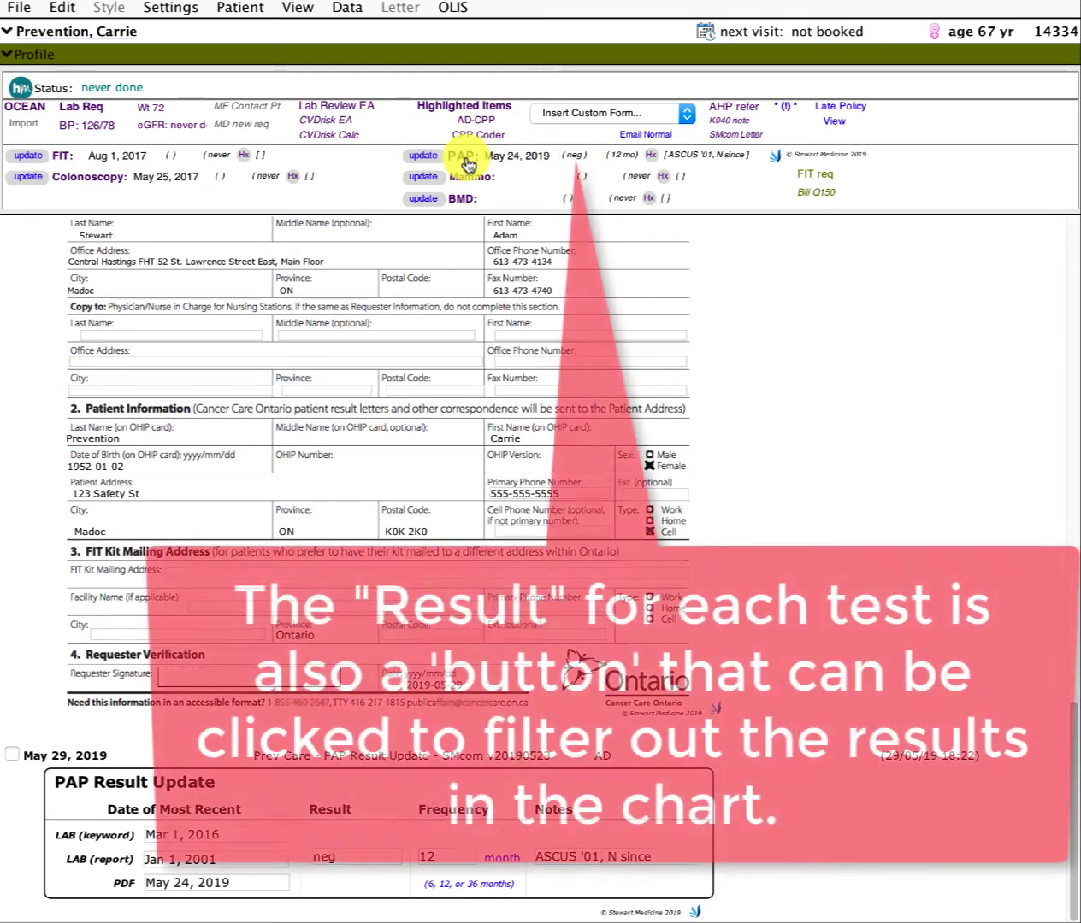
pyautogui.click(464, 161)
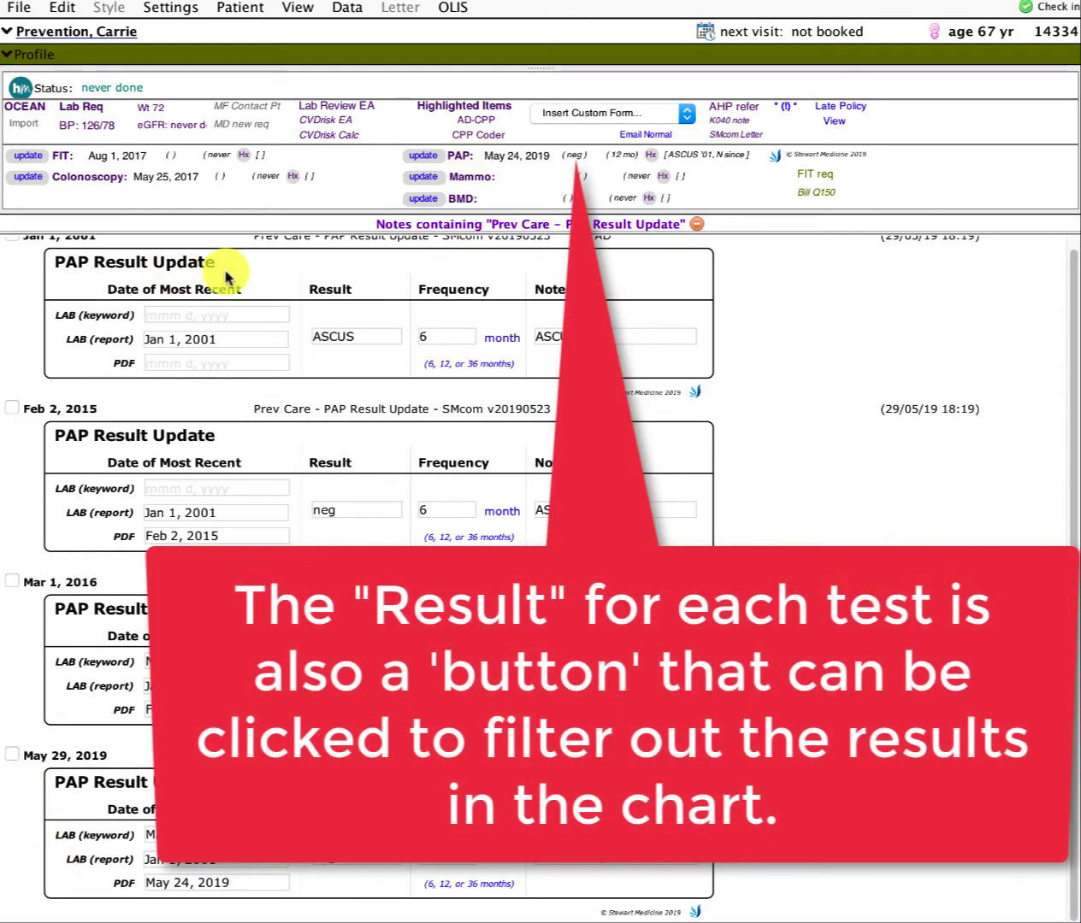
pyautogui.click(578, 161)
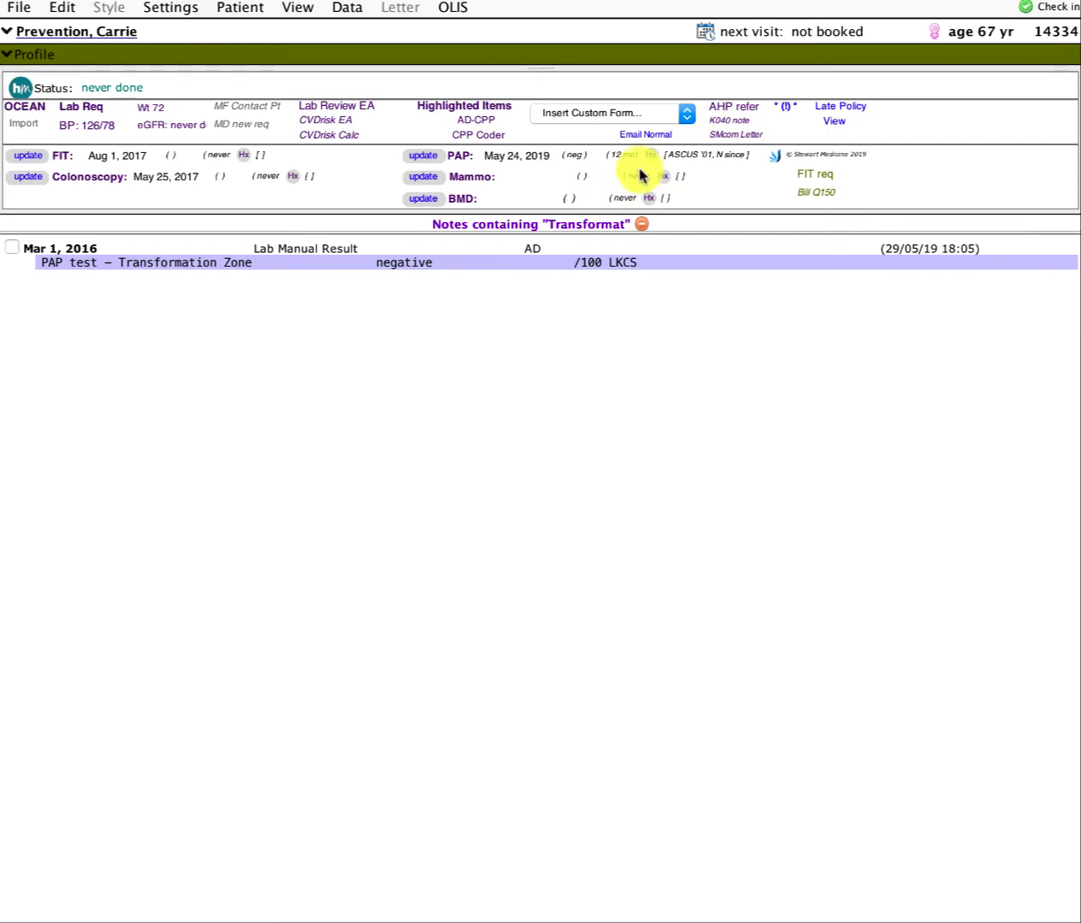
pyautogui.press('Escape')
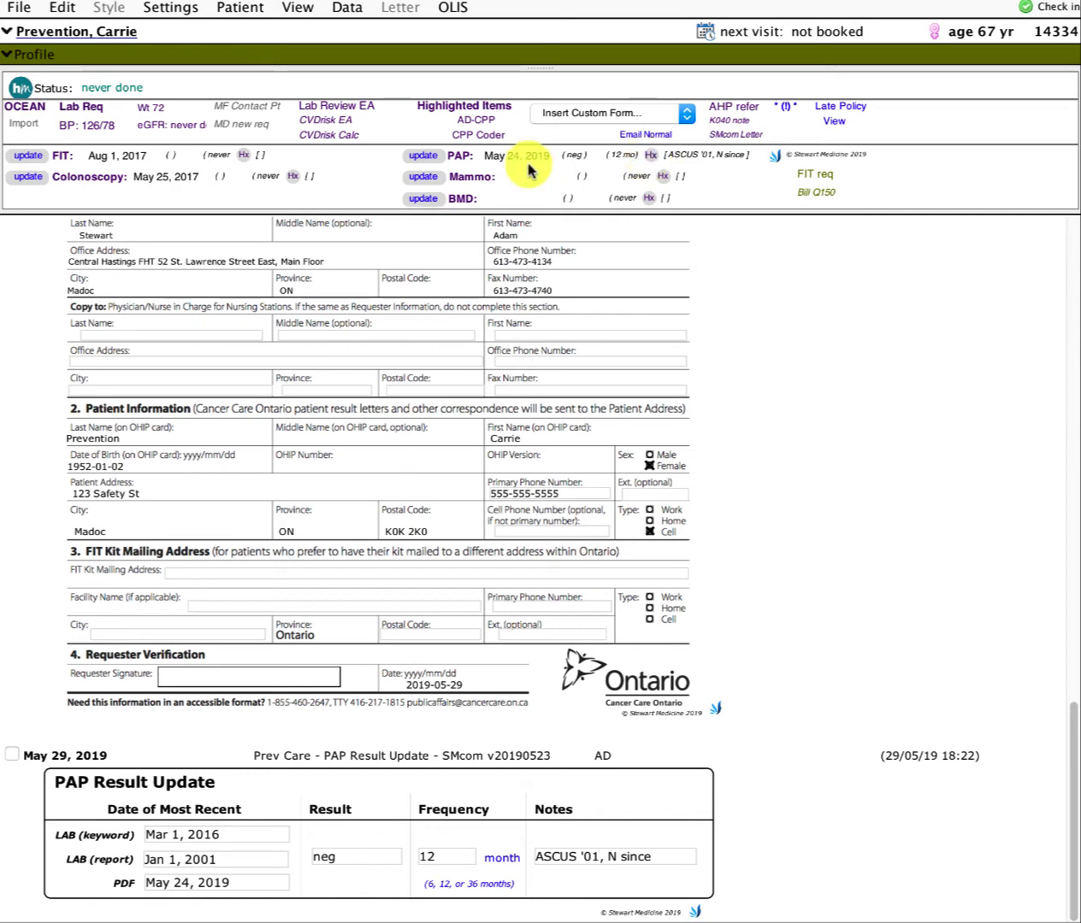
# - Open the patient's PAP history flowsheet, examine the results, frequencies and notes over the years, and close it
pyautogui.click(653, 160)
pyautogui.moveTo(424, 425); pyautogui.dragTo(644, 216)
pyautogui.moveTo(3, 910); pyautogui.dragTo(389, 902)
pyautogui.moveTo(575, 221); pyautogui.dragTo(309, 188)
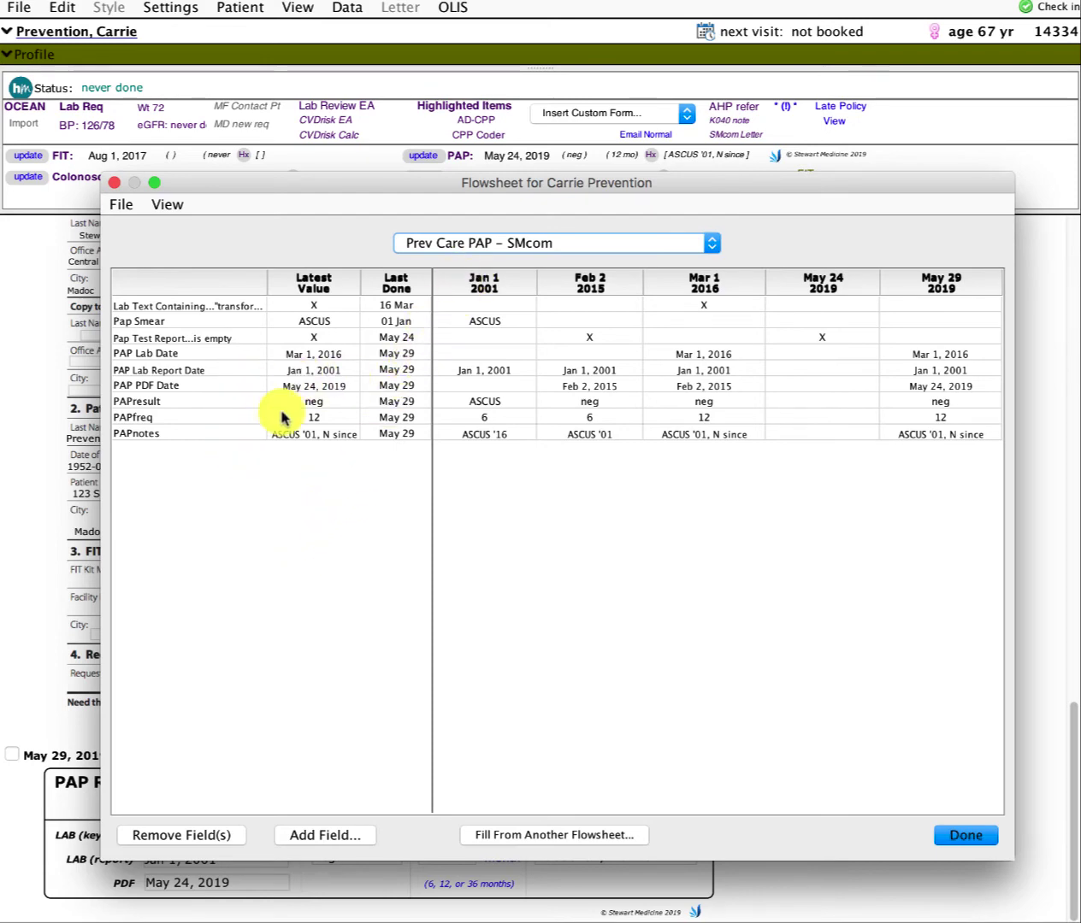
pyautogui.moveTo(413, 197); pyautogui.dragTo(395, 91)
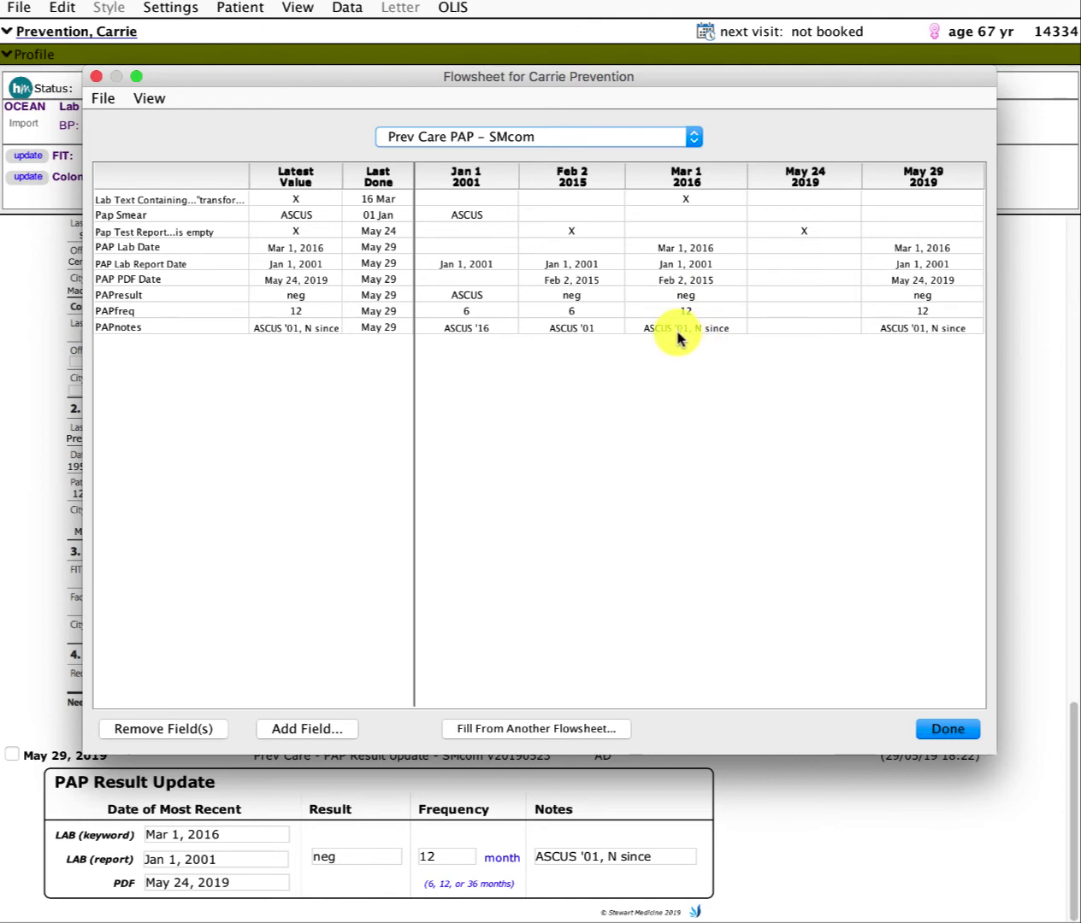
pyautogui.click(937, 731)
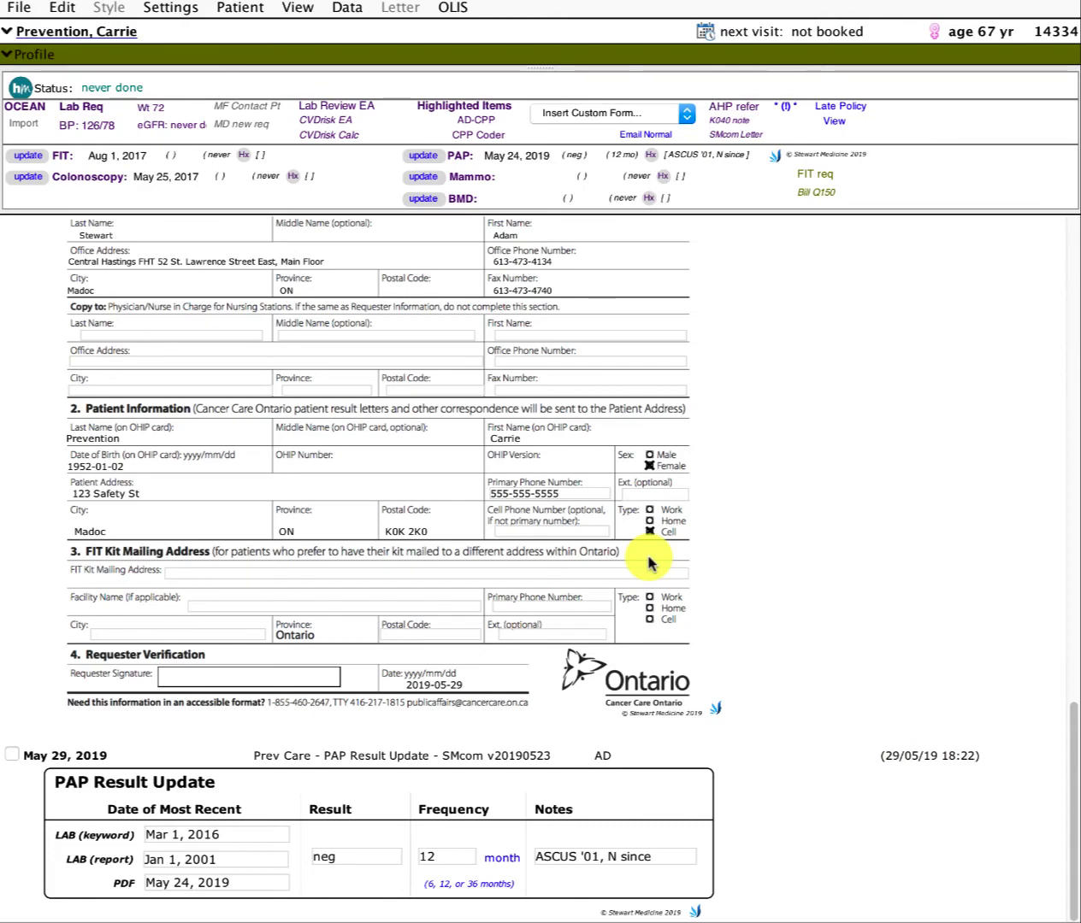
pyautogui.scroll(5, 544, 591)
pyautogui.scroll(2, 544, 591)
pyautogui.scroll(-7, 544, 591)
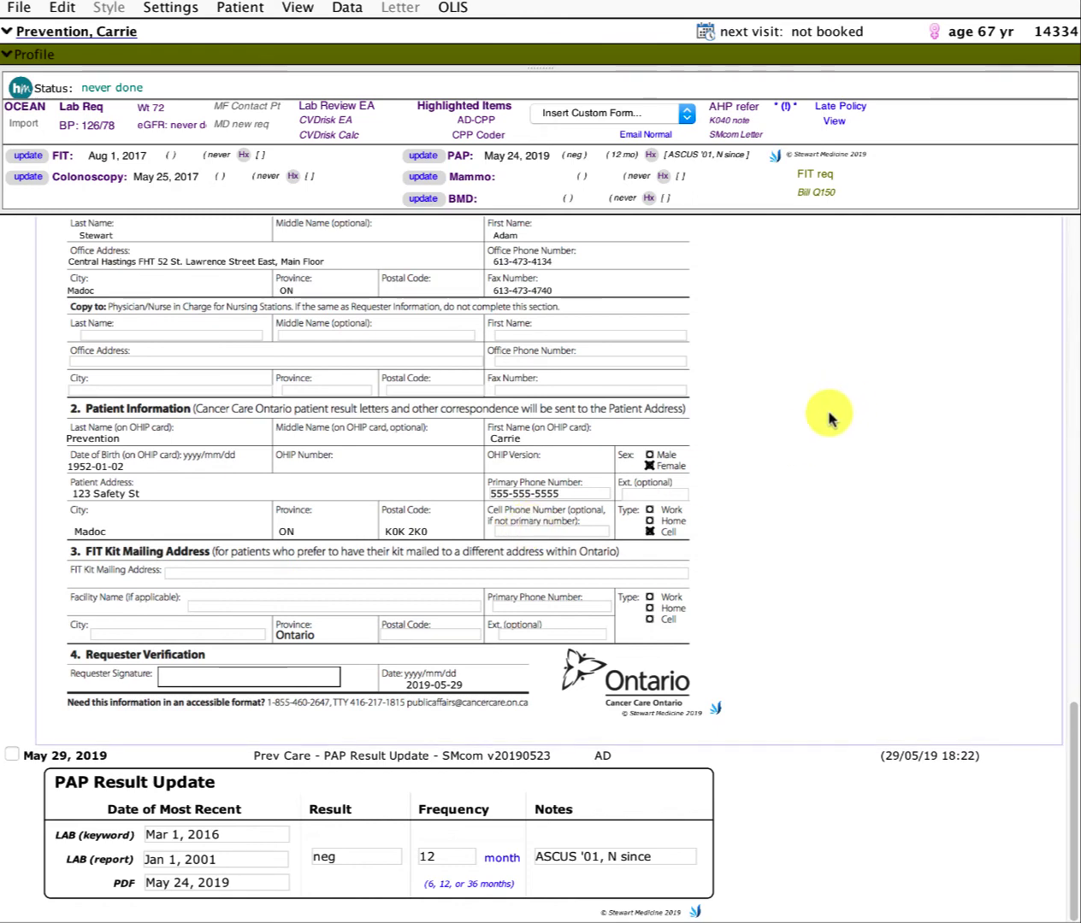
# - Add a Mammogram report created Jan 1, 2019 with the text "fake report mammo normal" and save it into the chart
pyautogui.moveTo(828, 417); pyautogui.dragTo(554, 526)
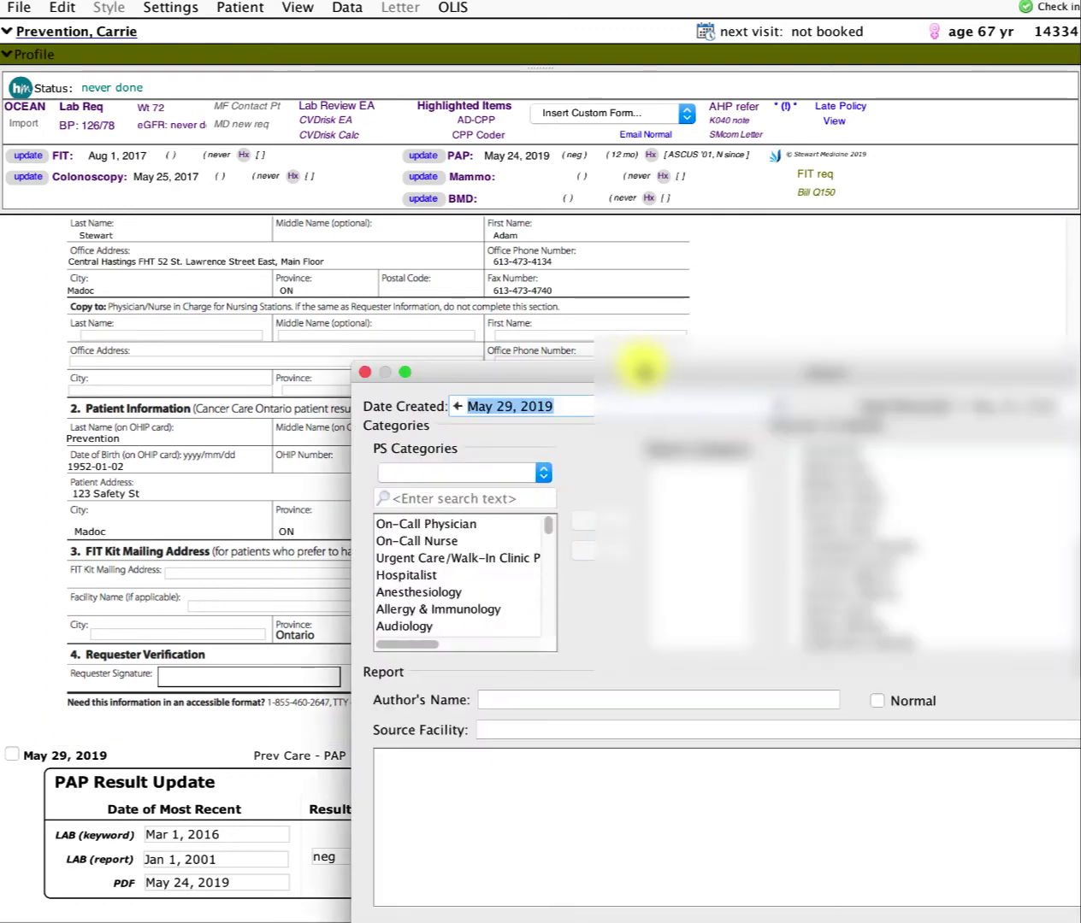
pyautogui.moveTo(631, 361); pyautogui.dragTo(438, 272)
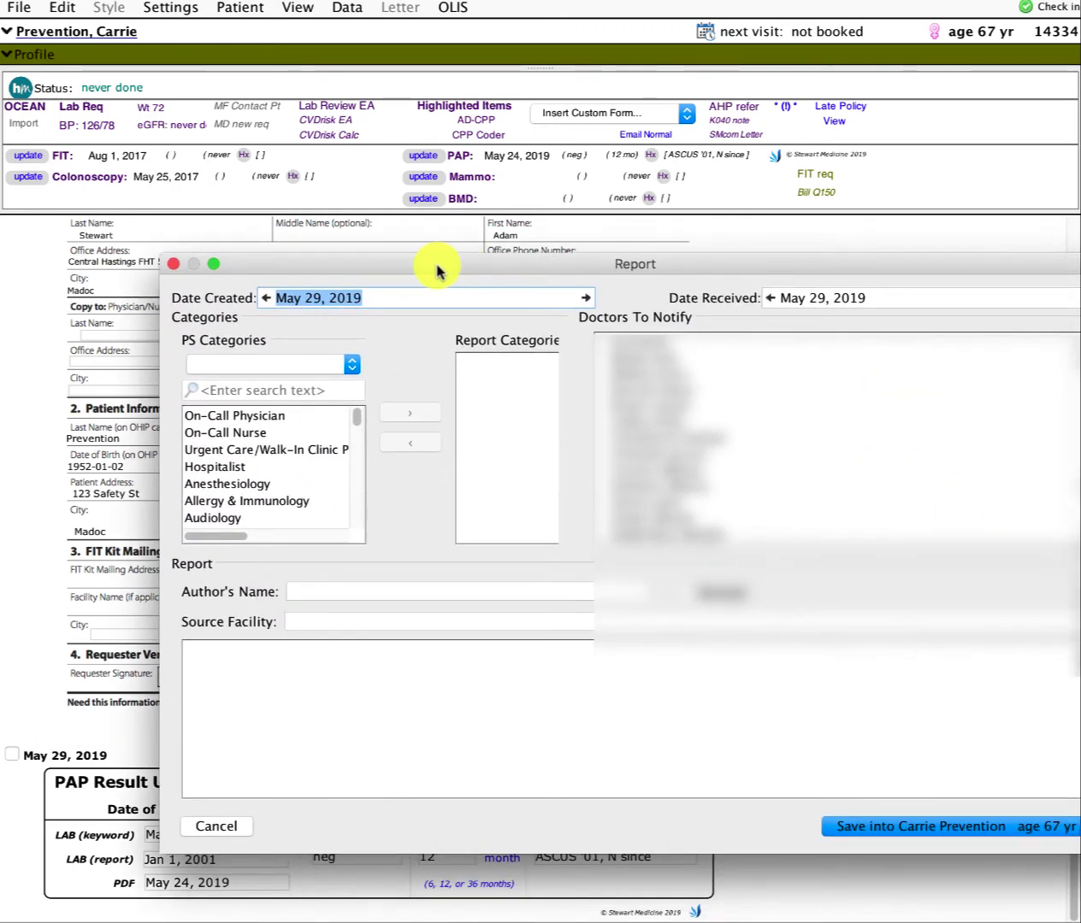
pyautogui.write('jan')
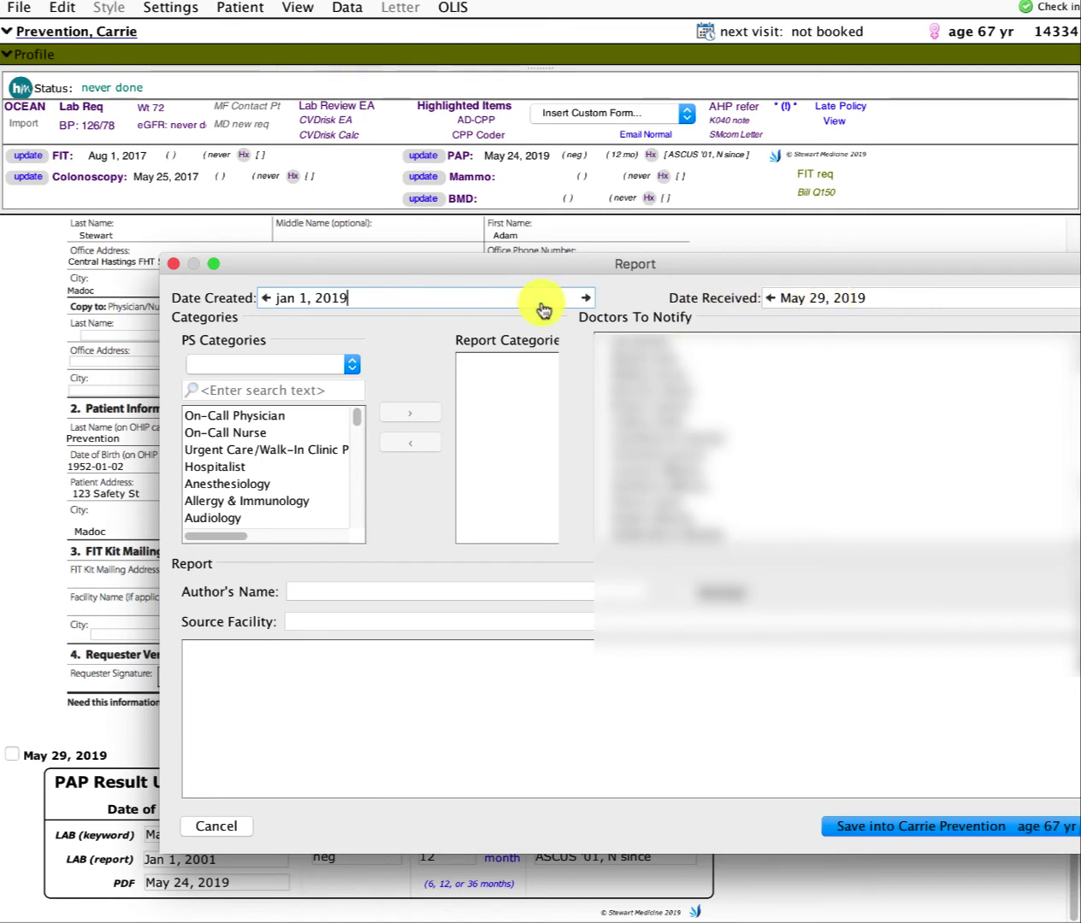
pyautogui.click(264, 385)
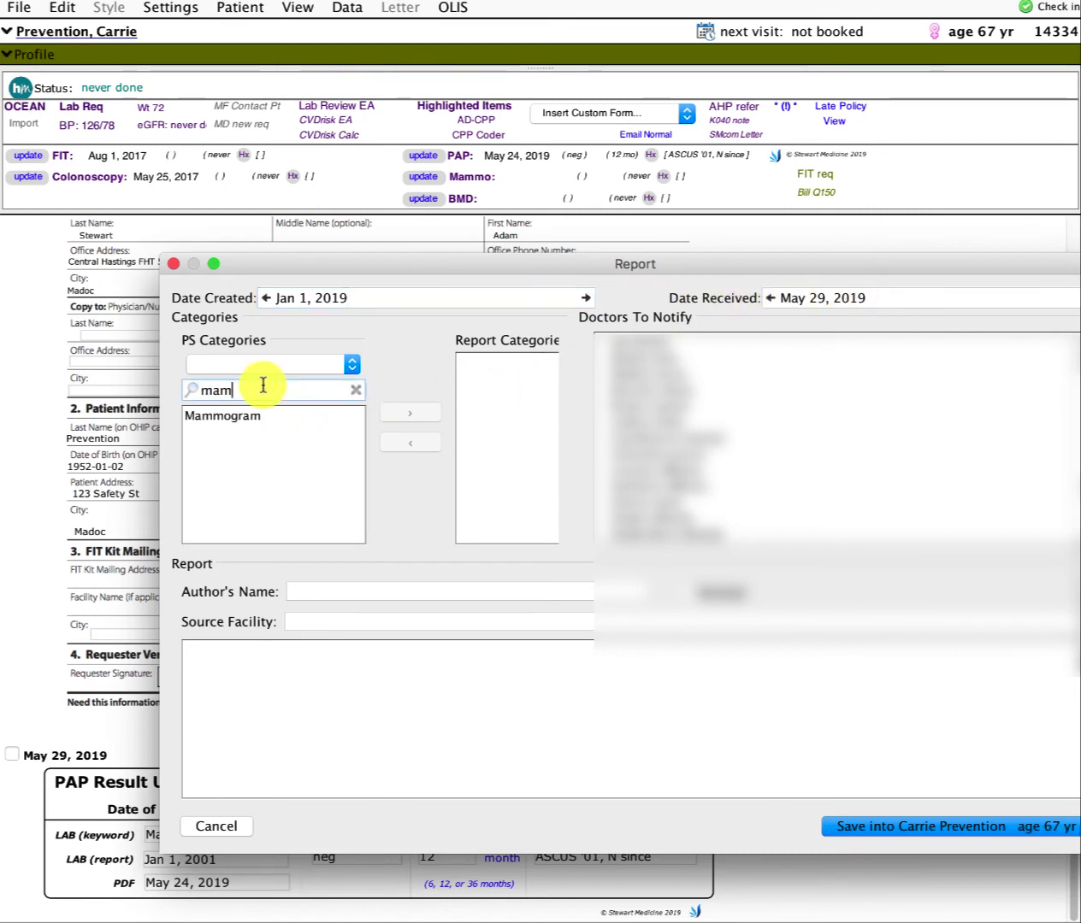
pyautogui.click(285, 415)
pyautogui.click(412, 414)
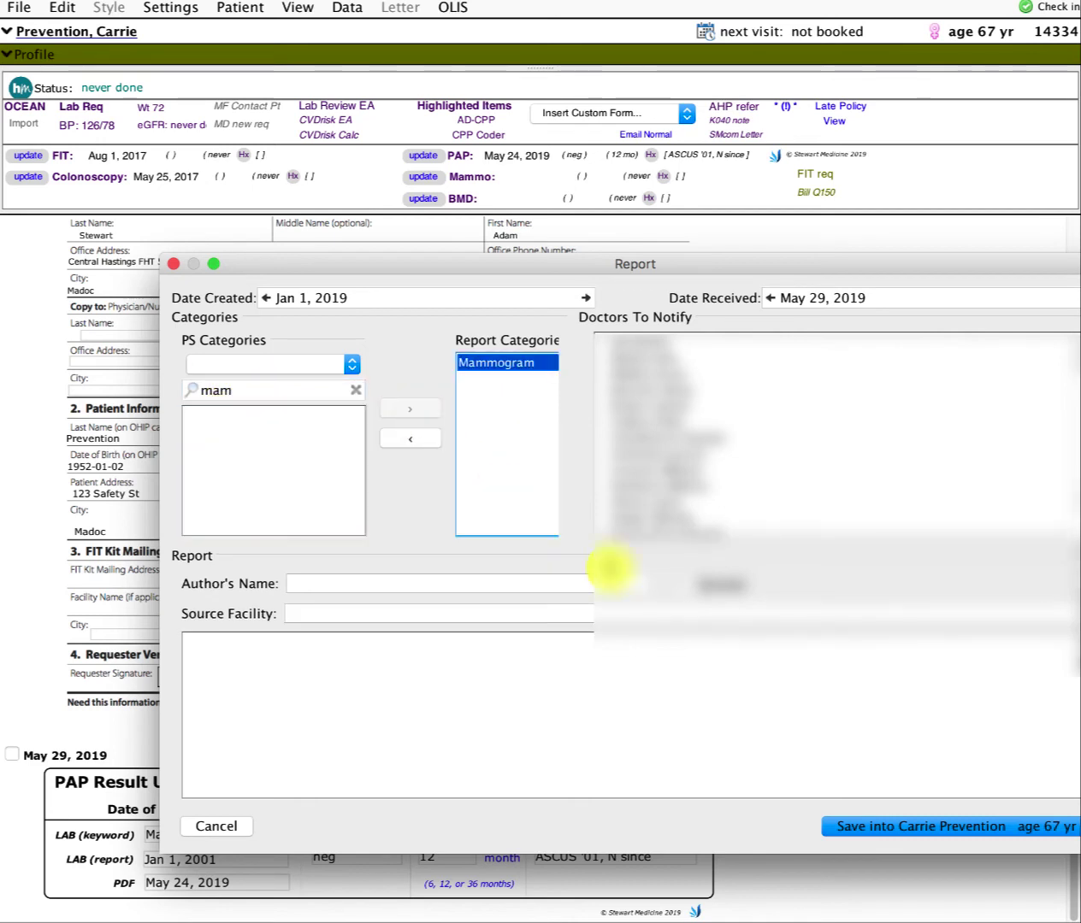
pyautogui.click(646, 703)
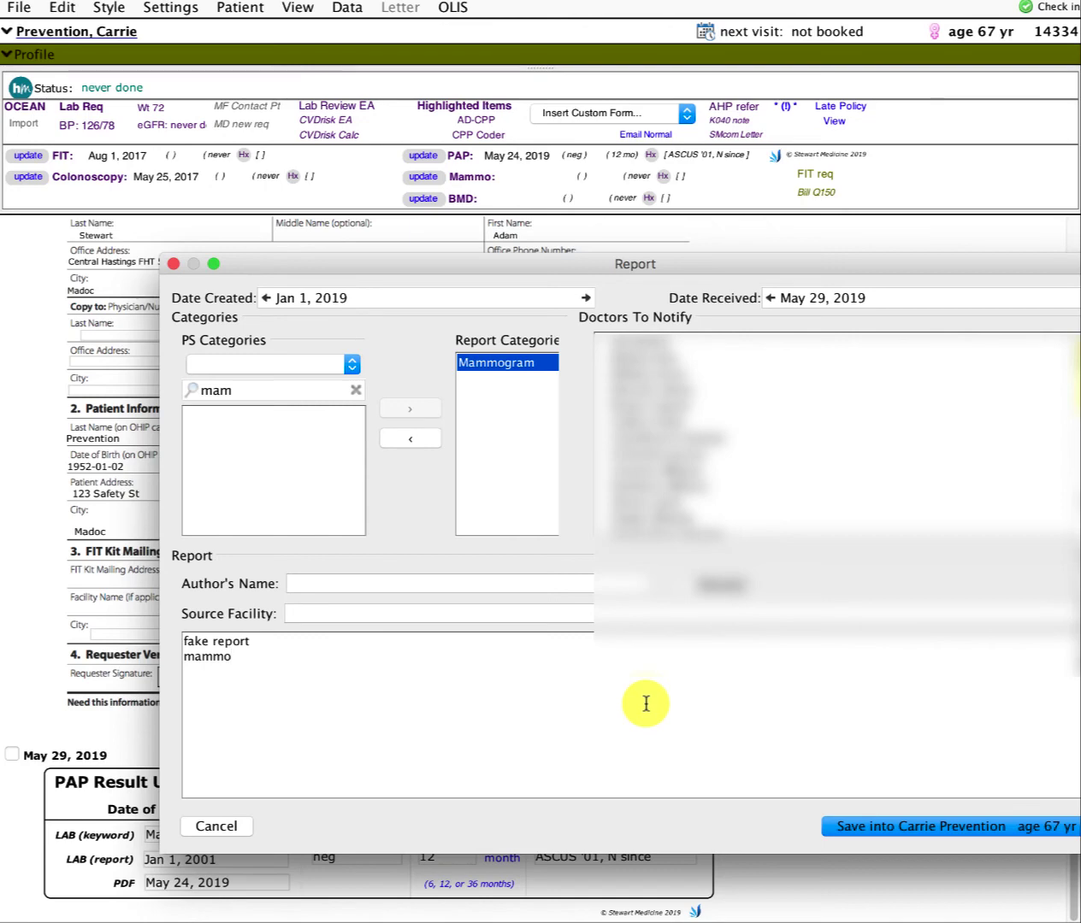
pyautogui.click(855, 827)
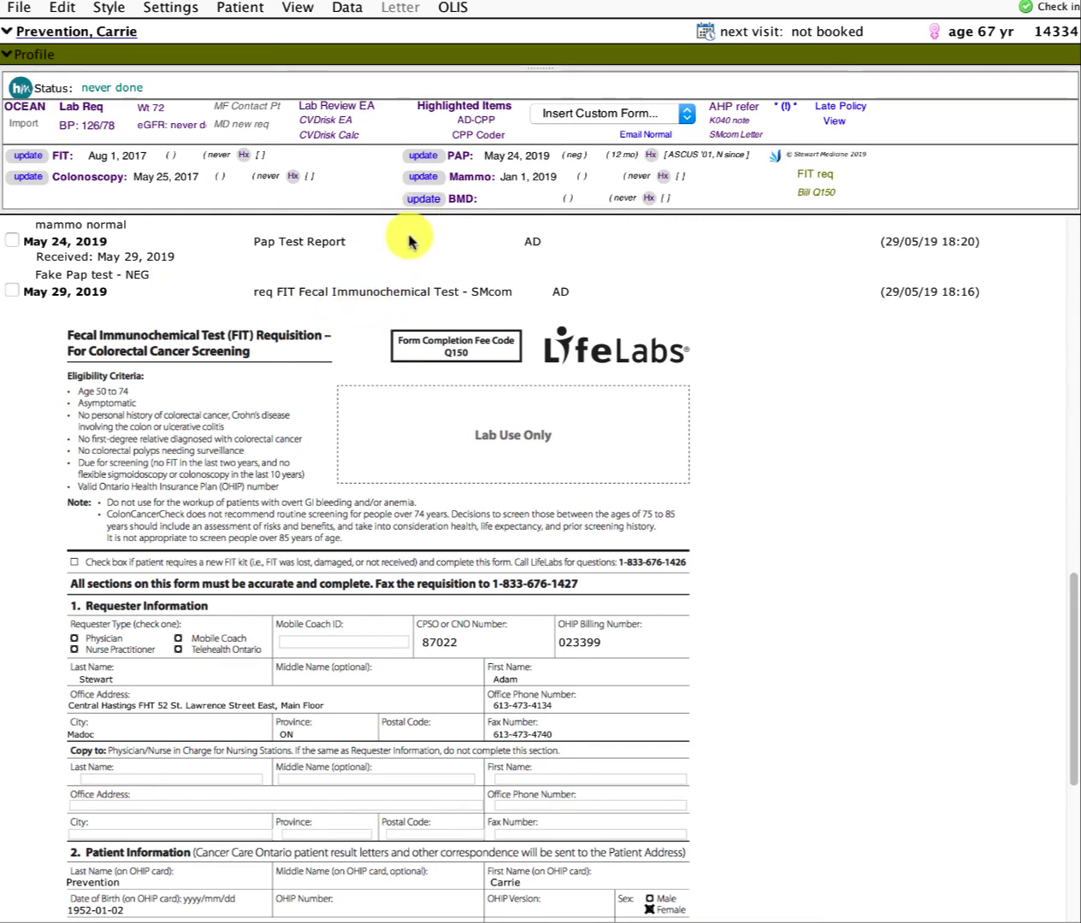
# - Insert a Mammogram Result Update with result neg, frequency 2 yr and notes "no hx abN"
pyautogui.click(425, 178)
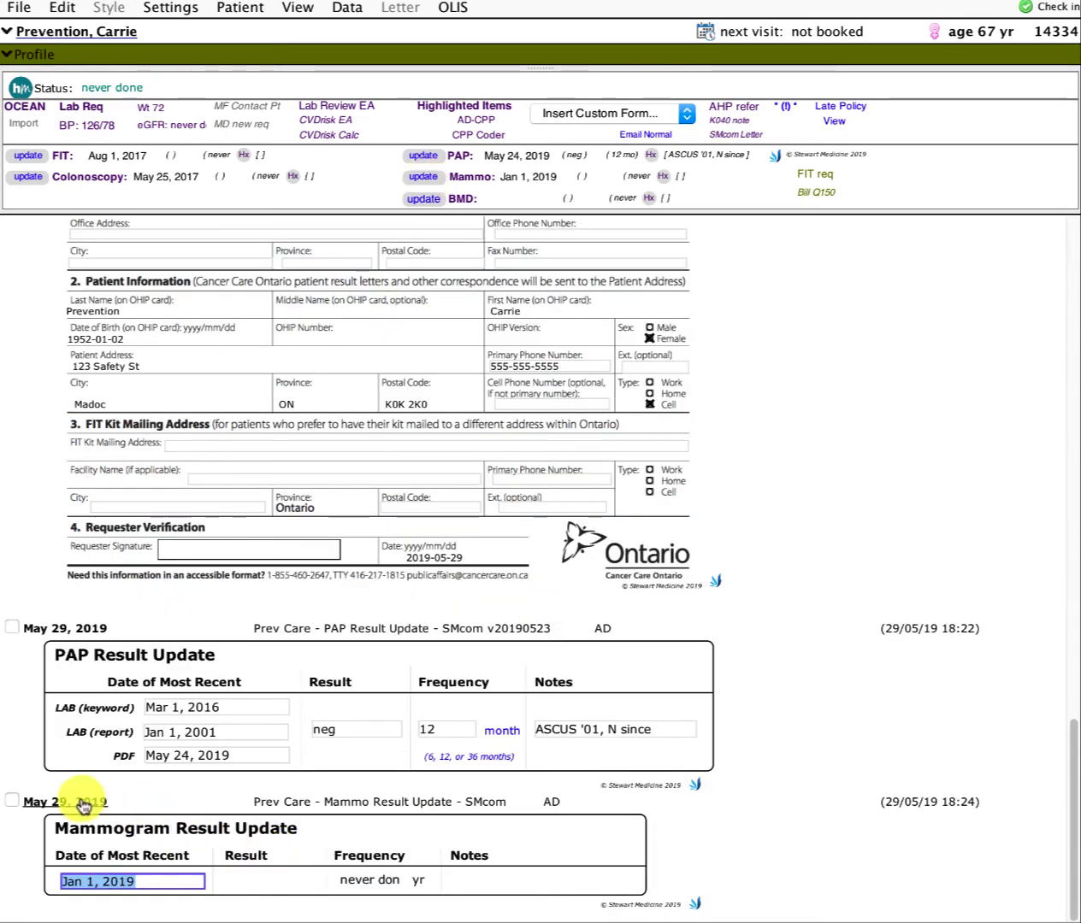
pyautogui.click(256, 881)
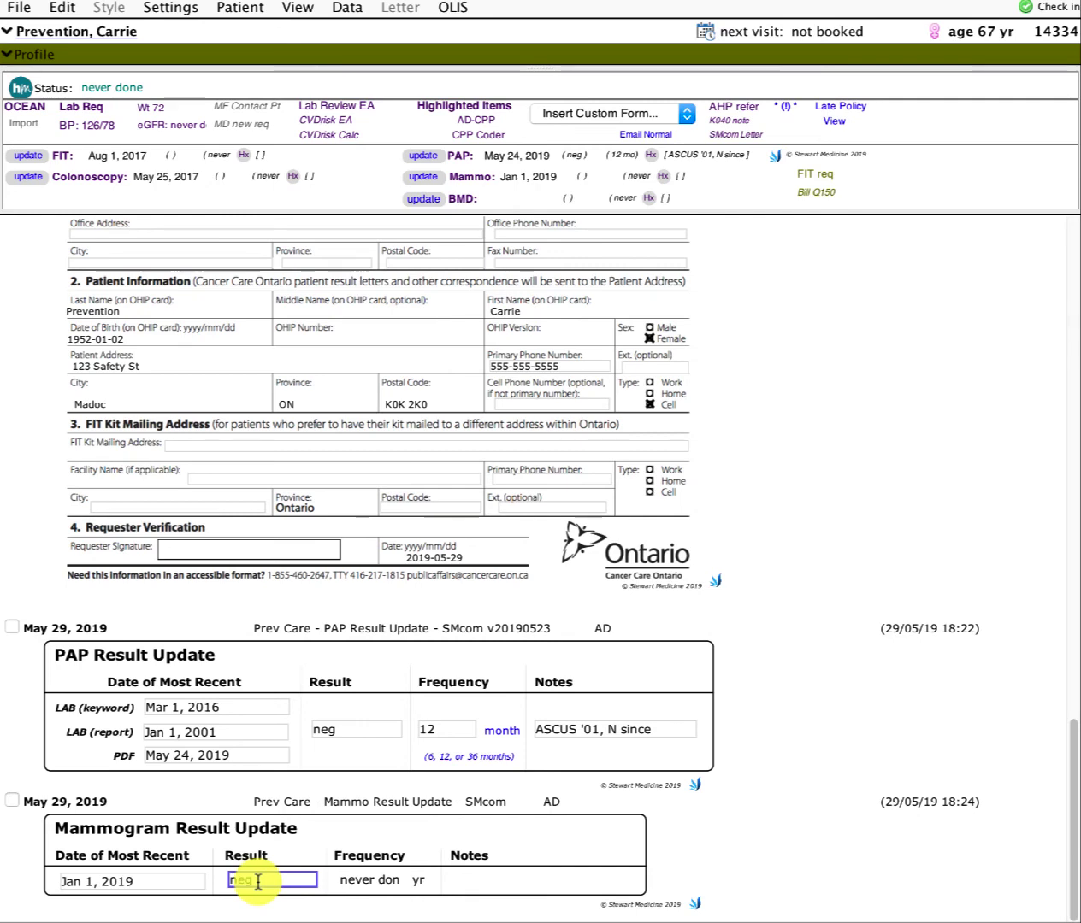
pyautogui.press('Tab')
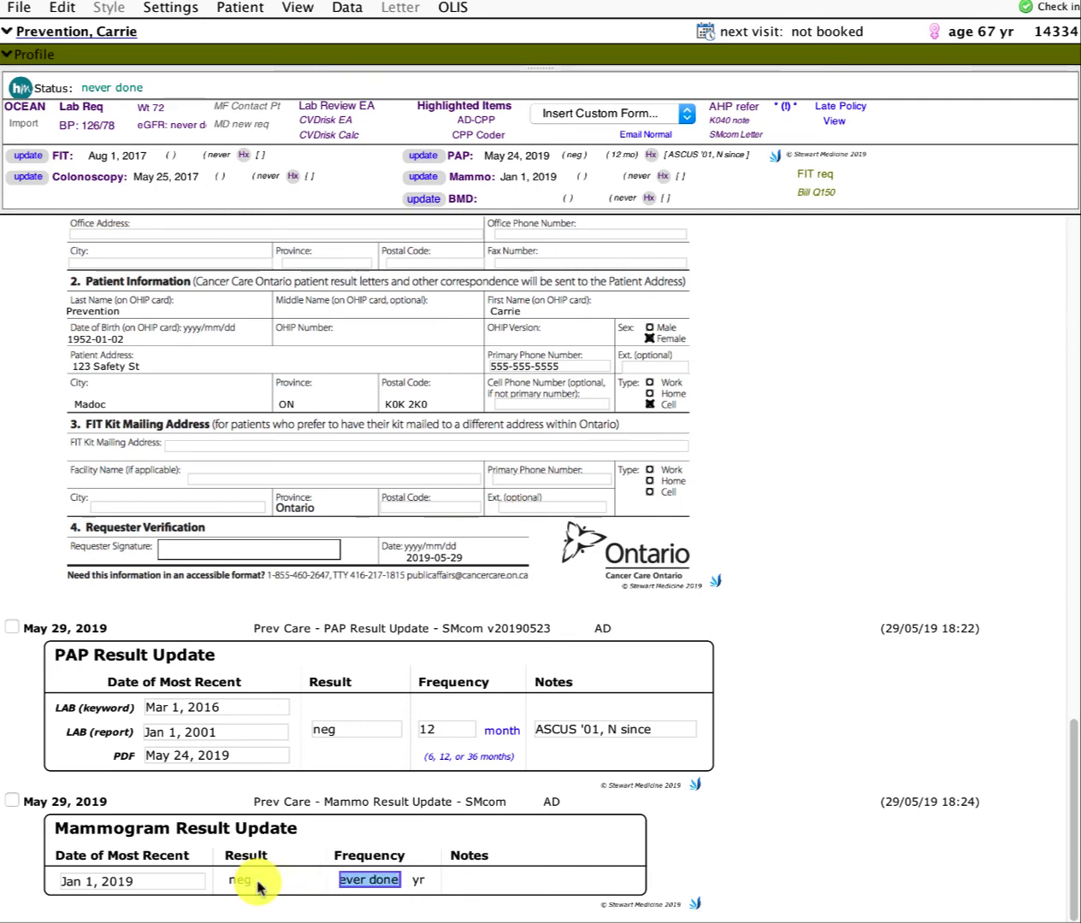
pyautogui.write('2')
pyautogui.press('Tab')
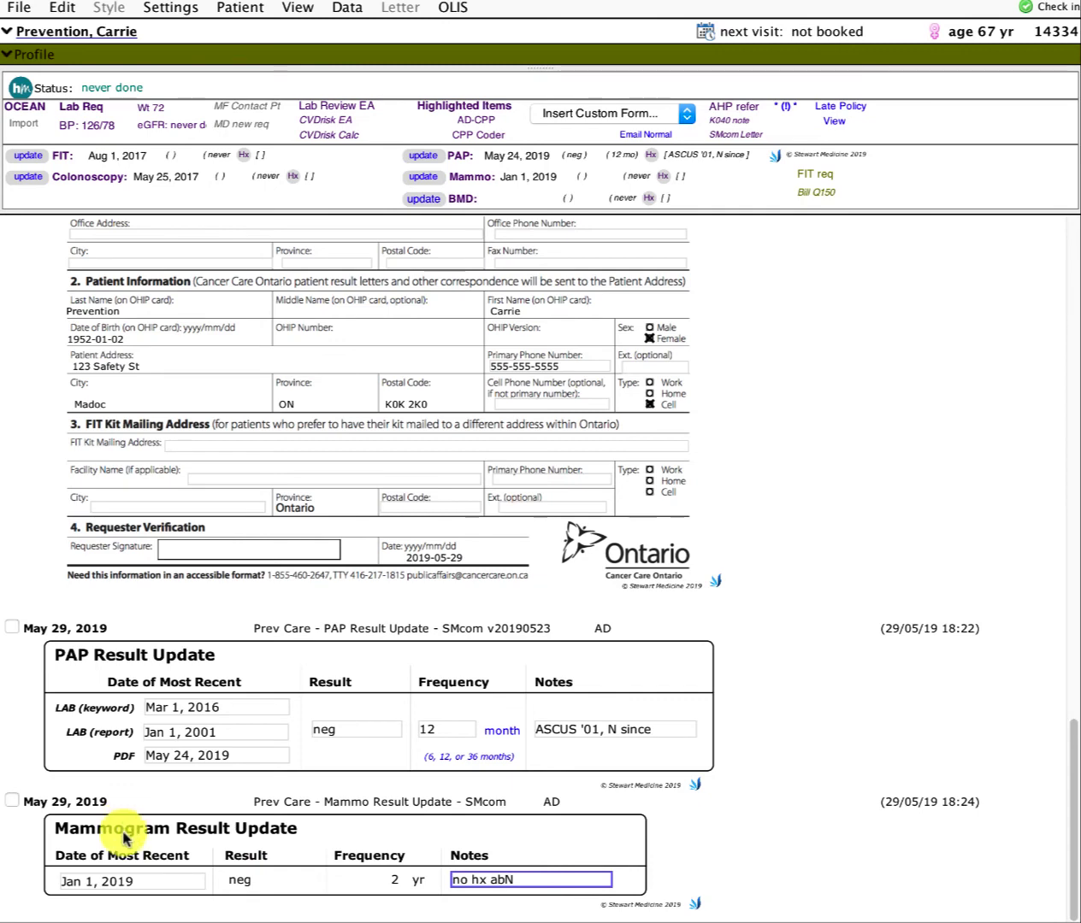
# - Change the note date of the Mammogram Result Update to Jan 5, 2019
pyautogui.rightClick(81, 809)
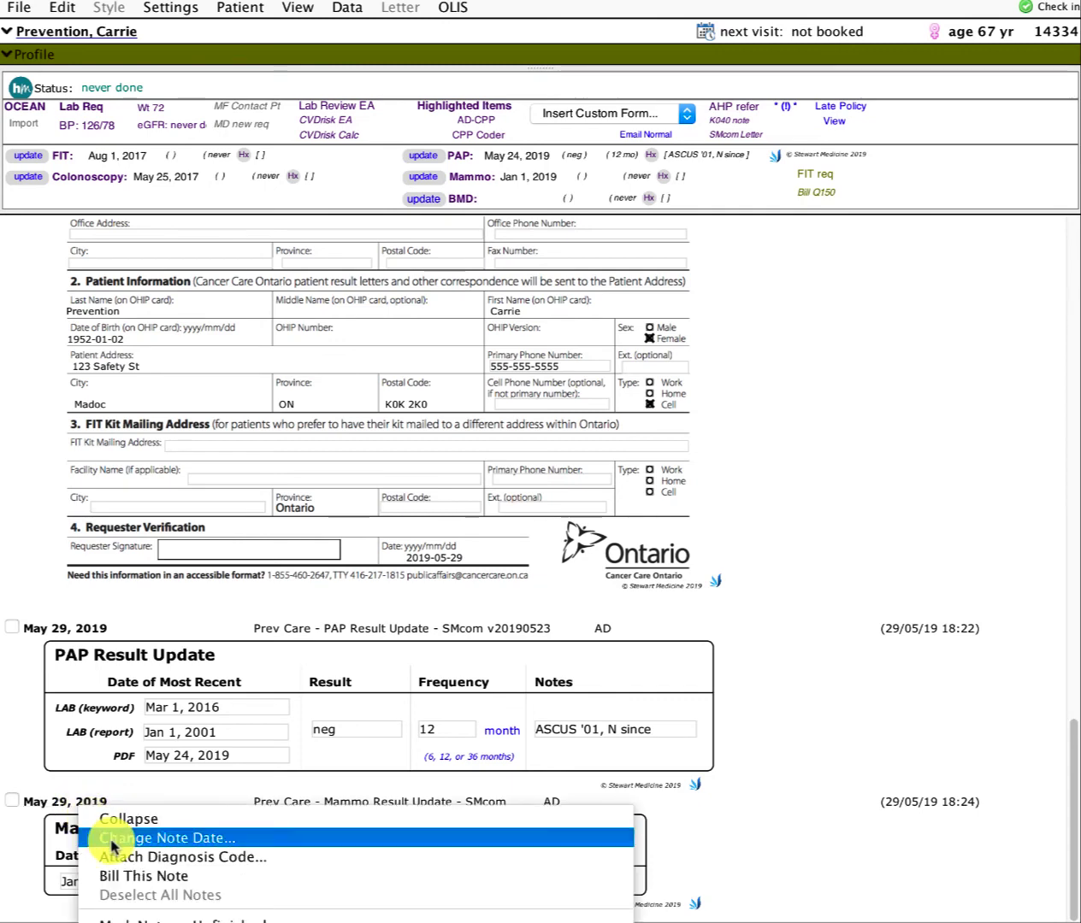
pyautogui.click(96, 838)
pyautogui.write('jan 5, 19')
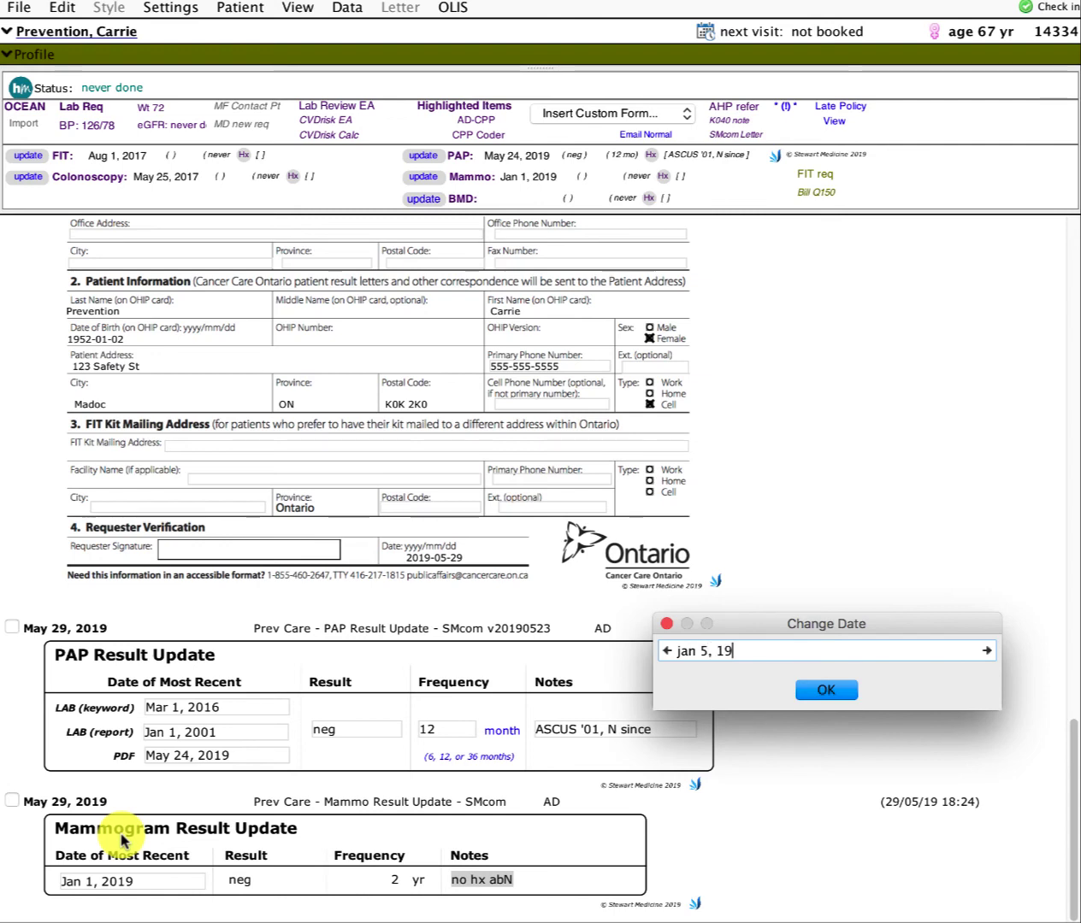
pyautogui.press('Return')
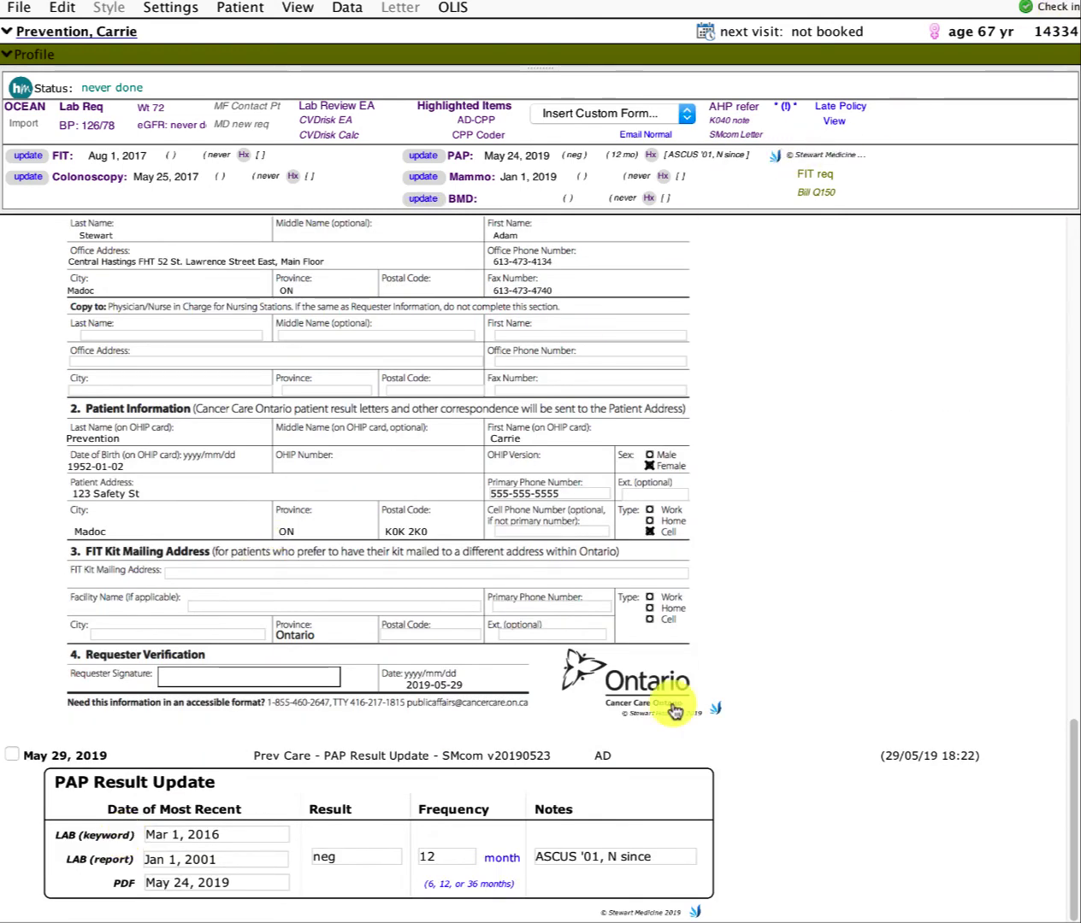
pyautogui.scroll(5, 553, 663)
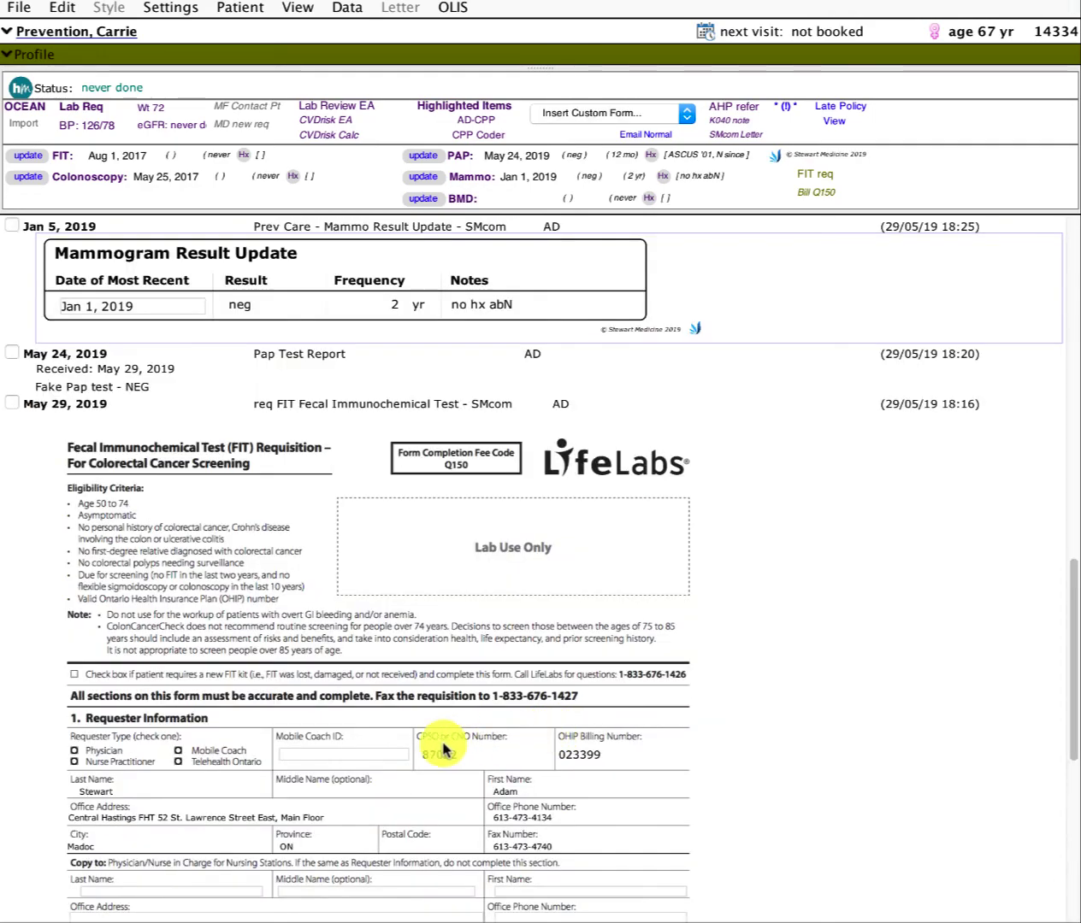
pyautogui.scroll(5, 441, 769)
pyautogui.scroll(-5, 443, 748)
pyautogui.scroll(-1, 443, 750)
pyautogui.scroll(3, 443, 751)
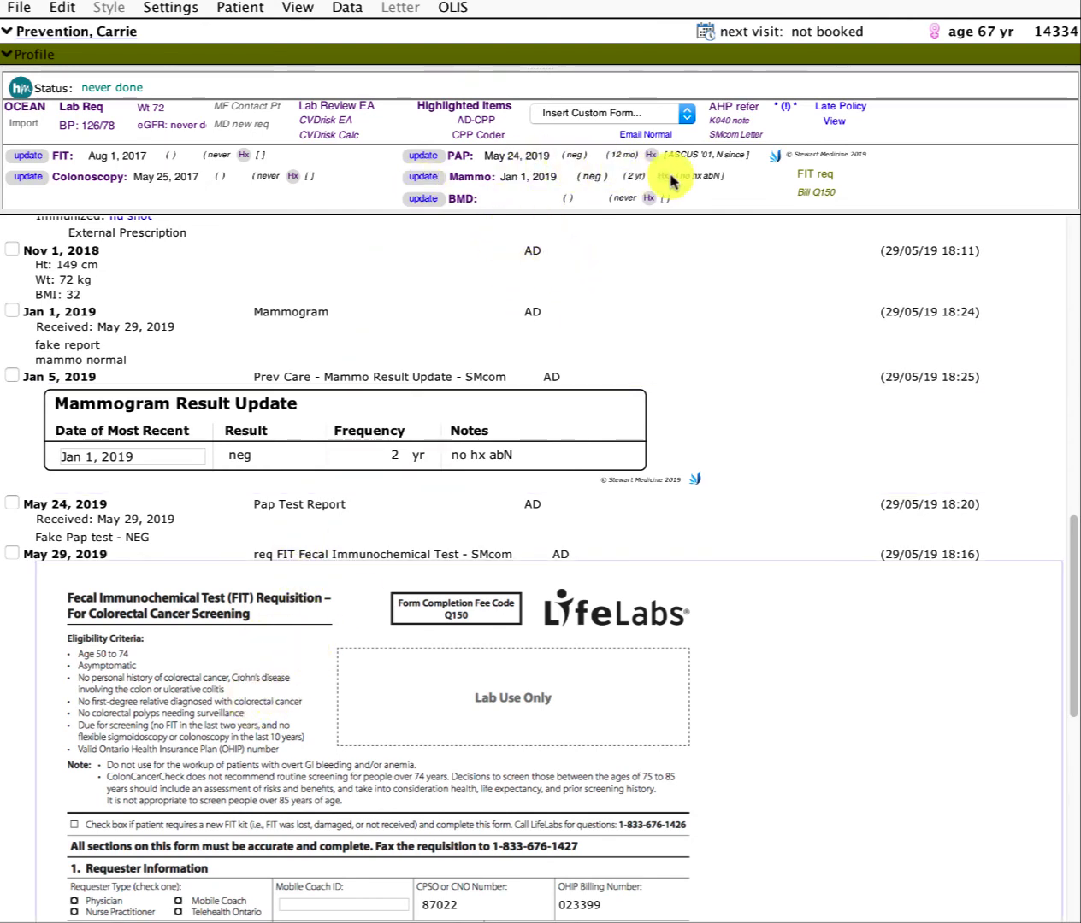
# - Add a second Mammogram report dated May 29, 2019 with the text "mammo neg" and save it into the chart
pyautogui.click(282, 745)
pyautogui.click(633, 788)
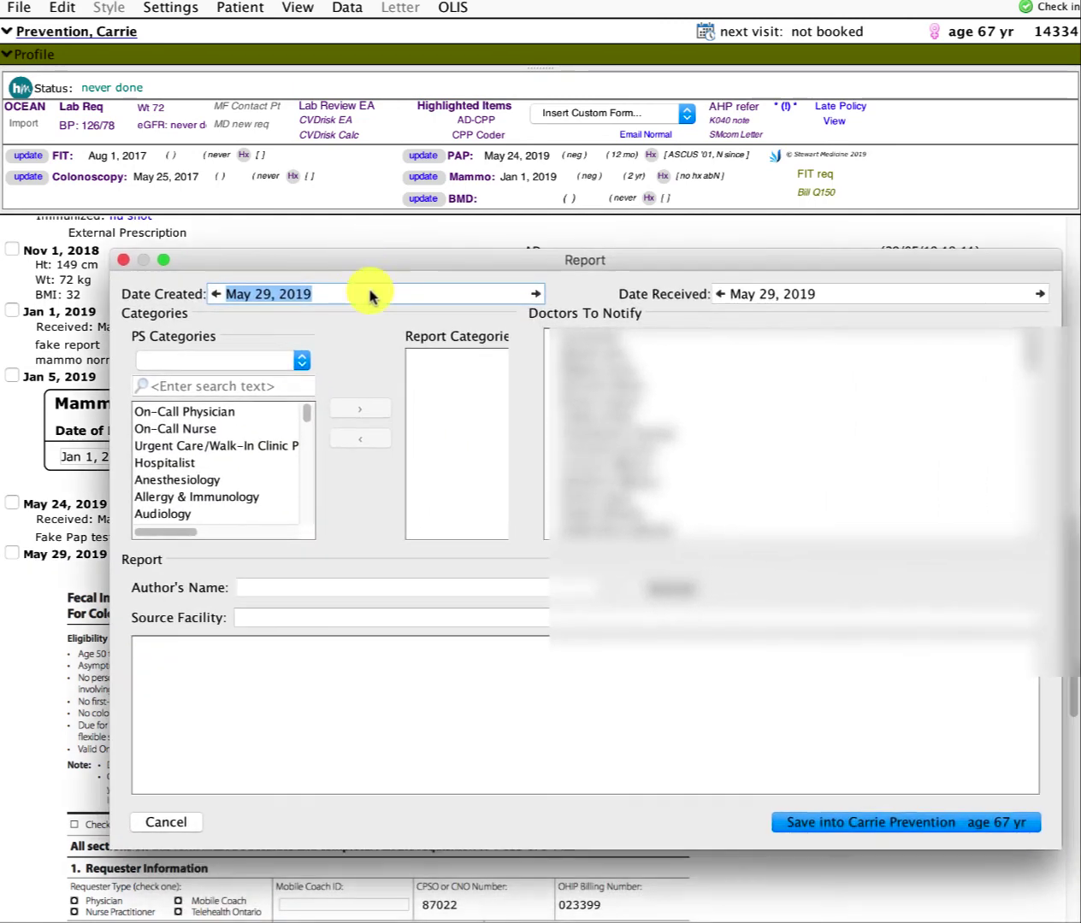
pyautogui.click(161, 385)
pyautogui.write('mammo')
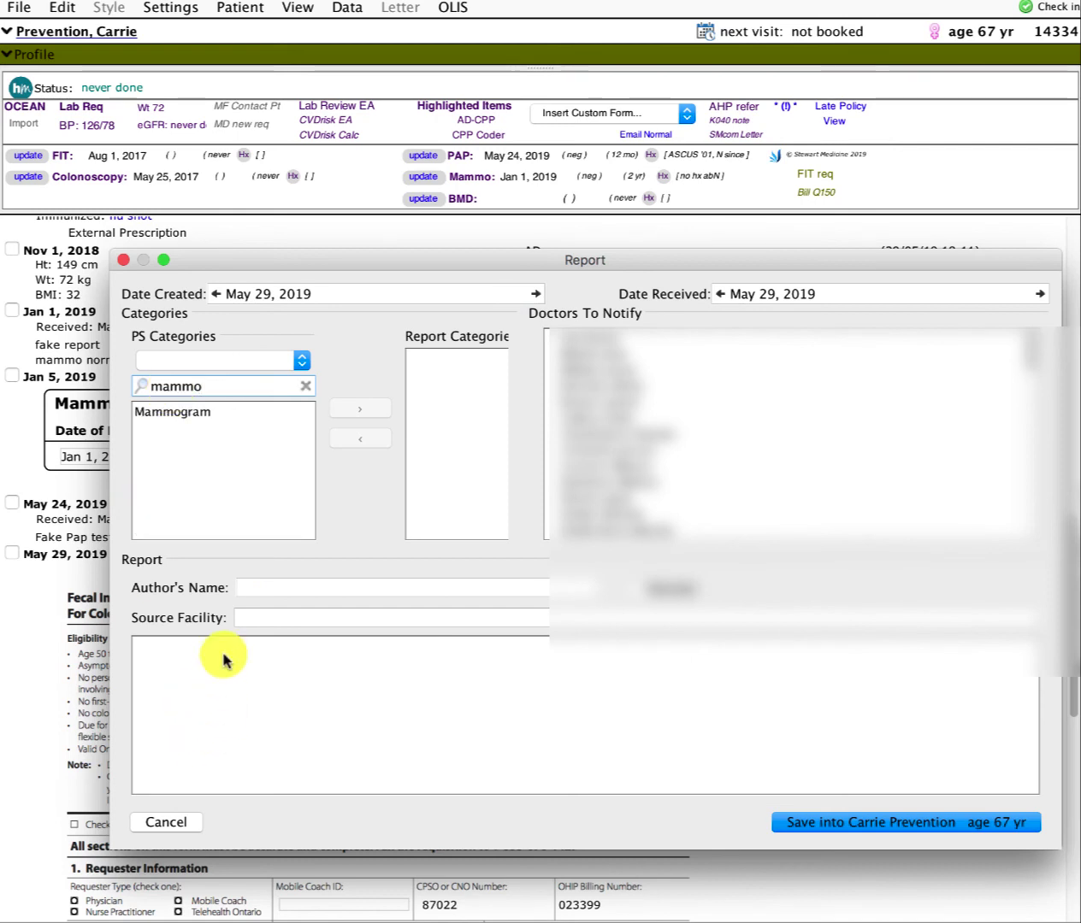
pyautogui.click(293, 409)
pyautogui.click(340, 412)
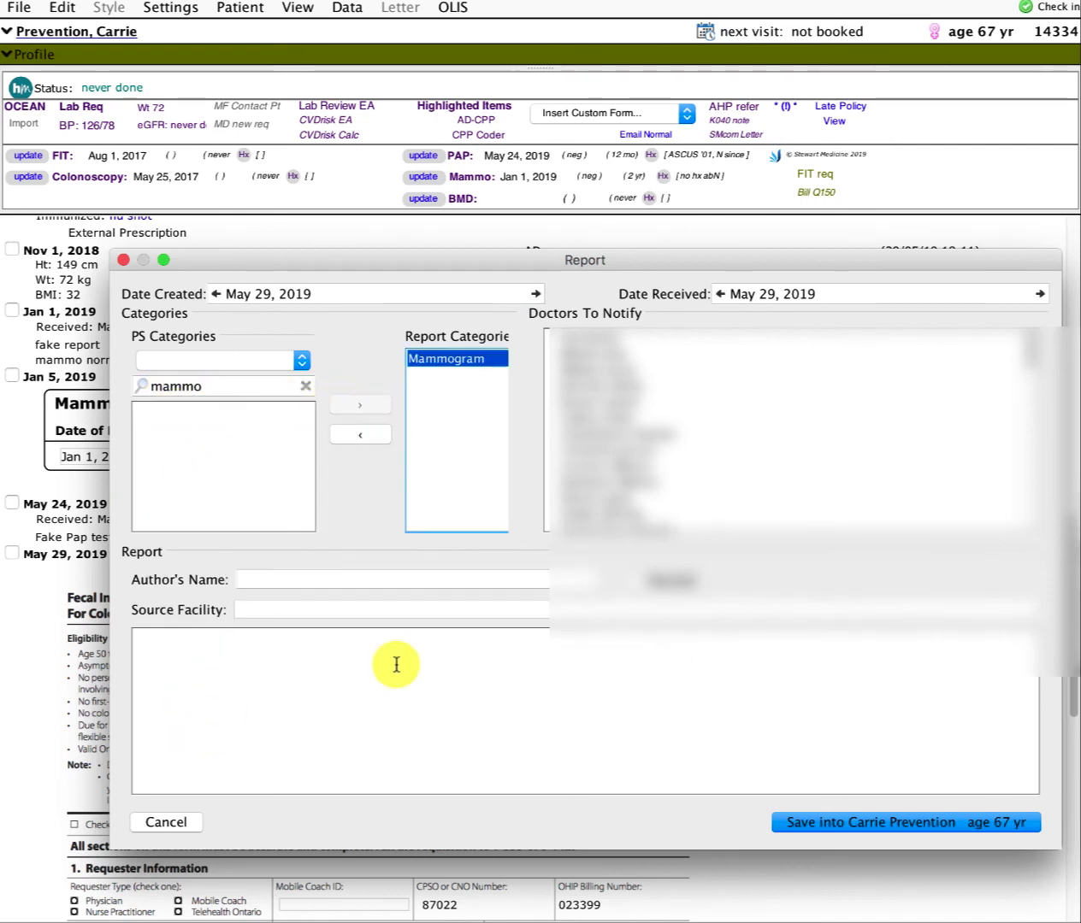
pyautogui.click(384, 754)
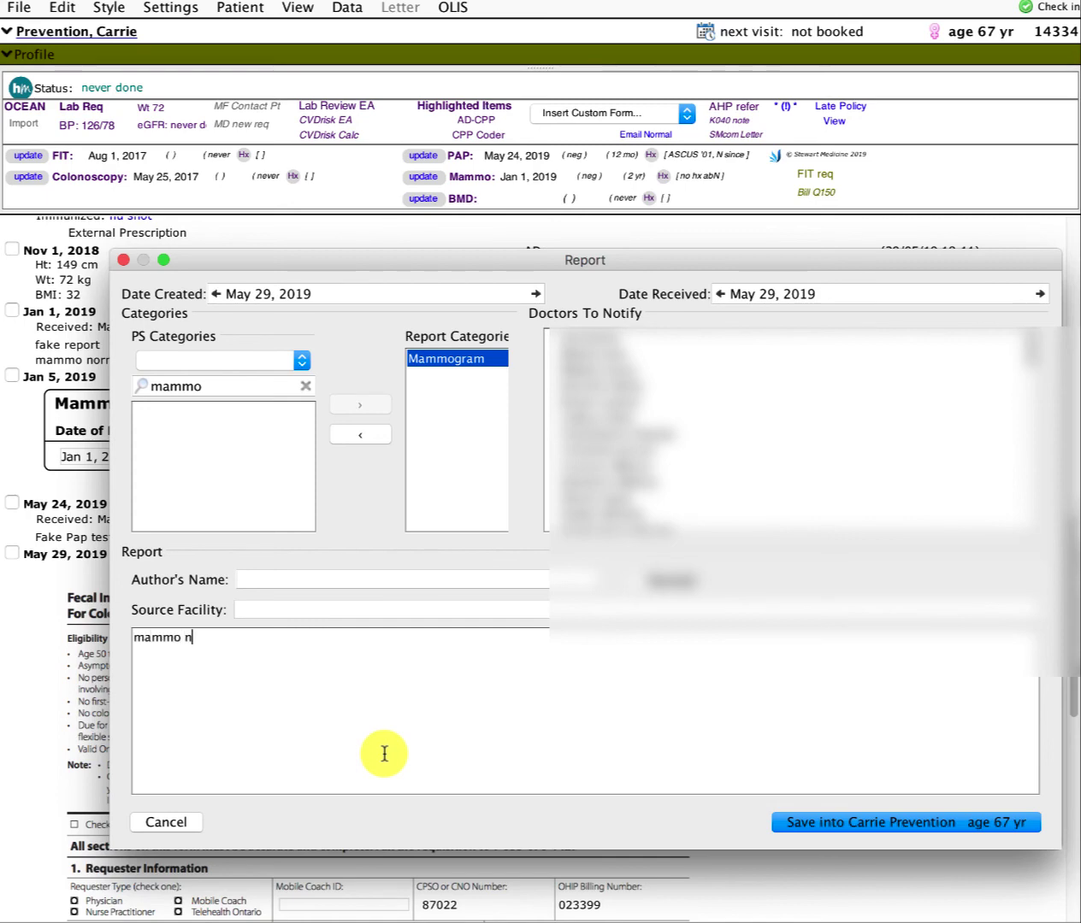
pyautogui.click(826, 823)
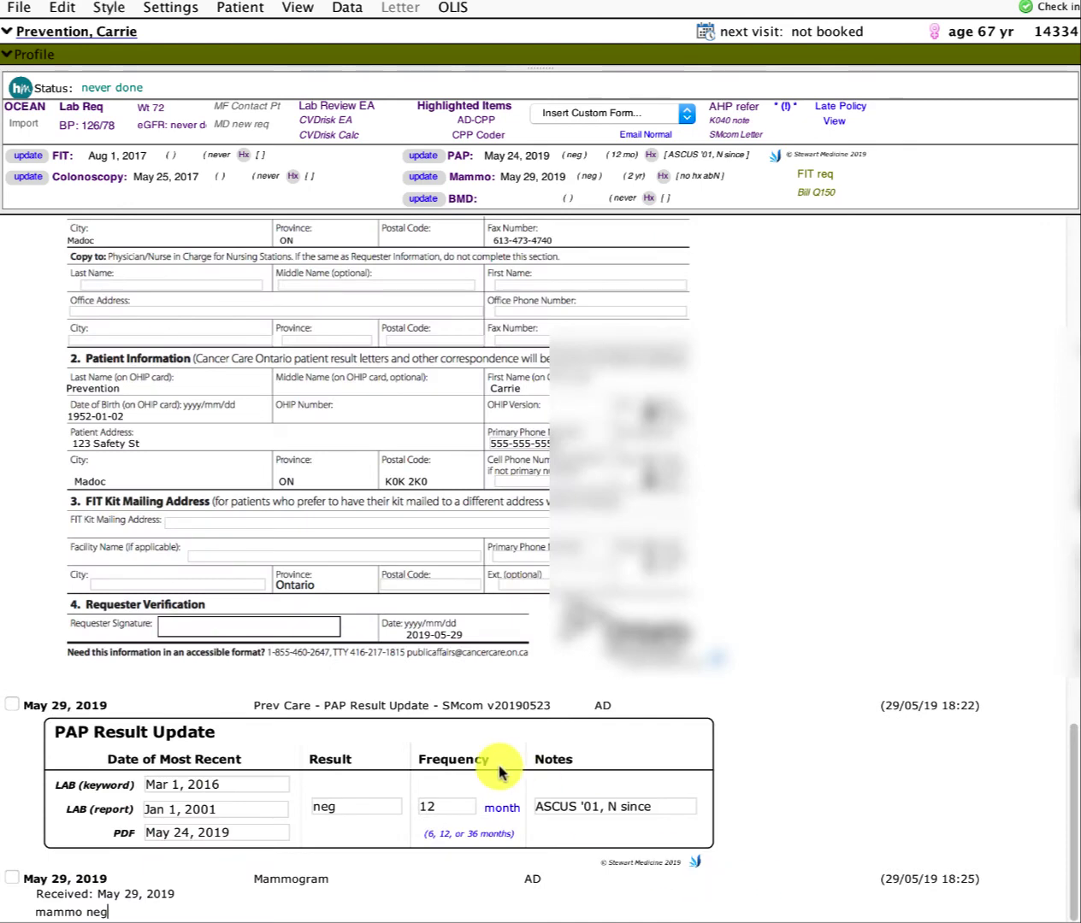
# - Insert another Mammogram Result Update for the new report with its prefilled values, and reopen the patient's chart
pyautogui.click(422, 185)
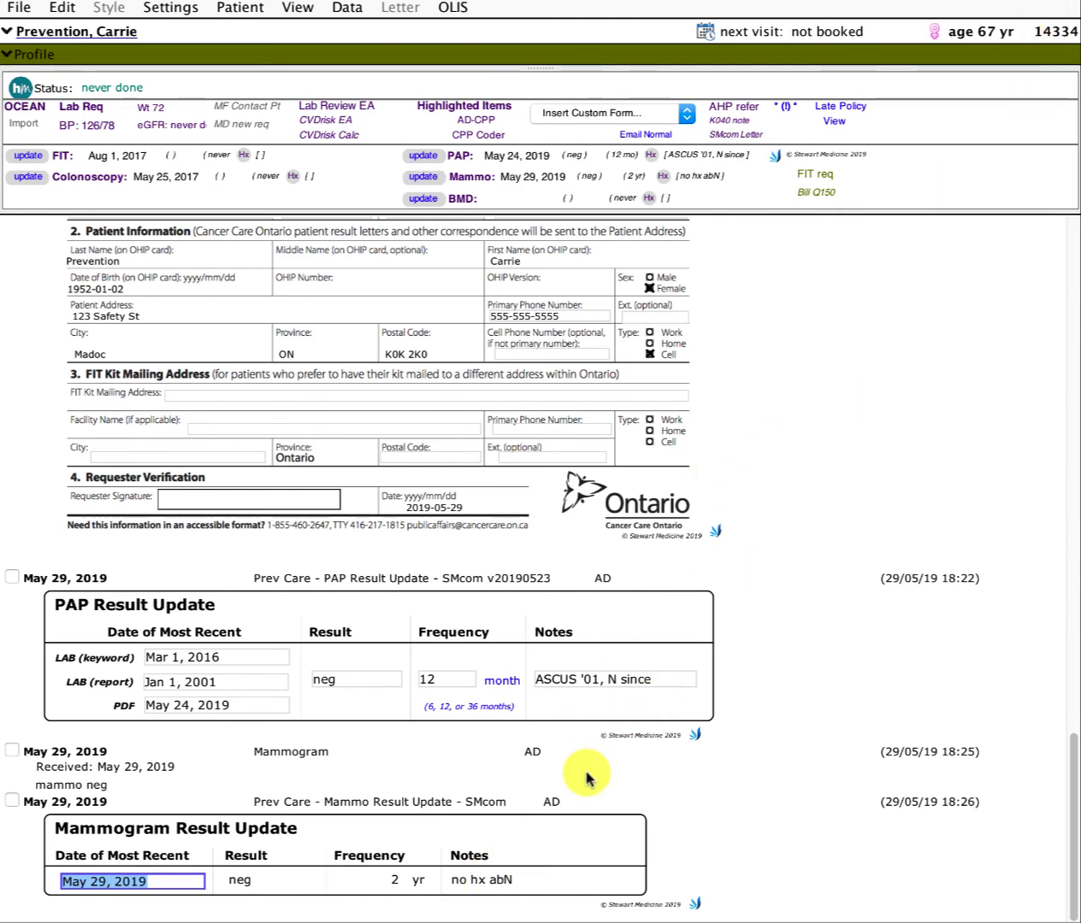
pyautogui.click(652, 778)
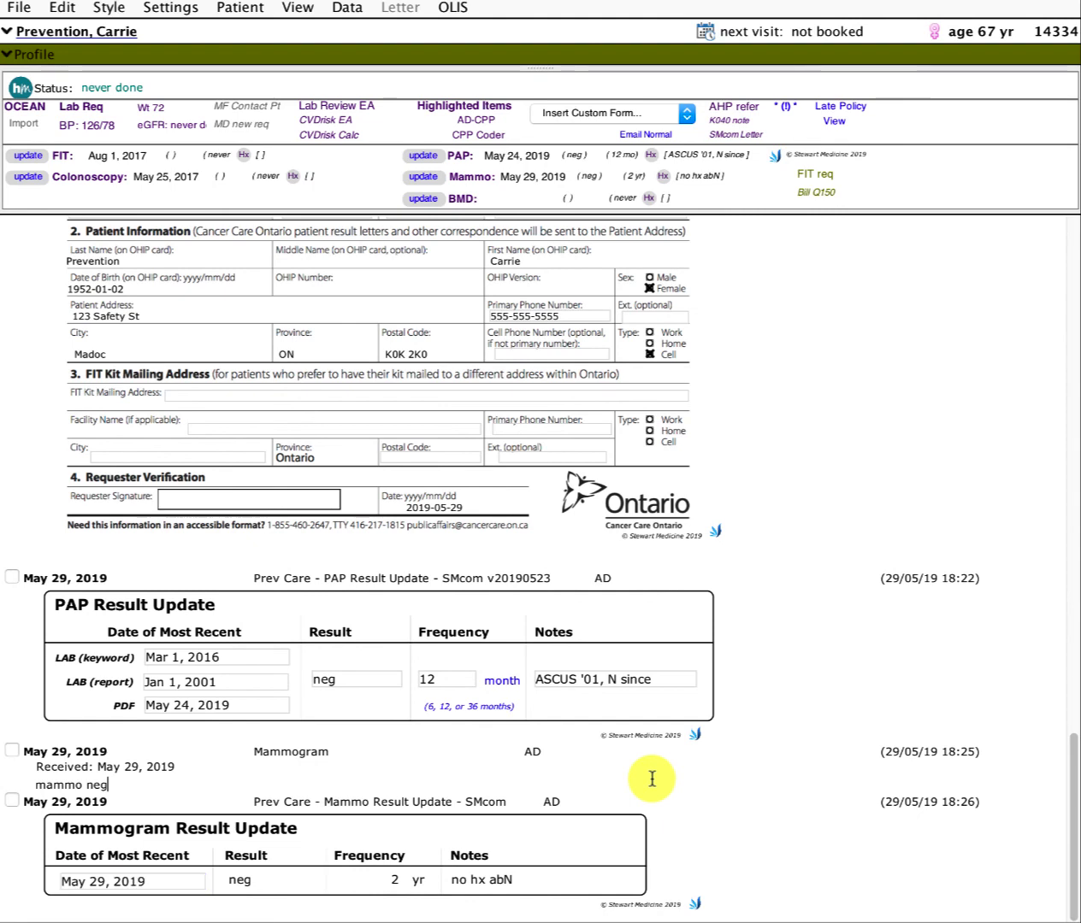
pyautogui.press('super+f')
pyautogui.write('preven')
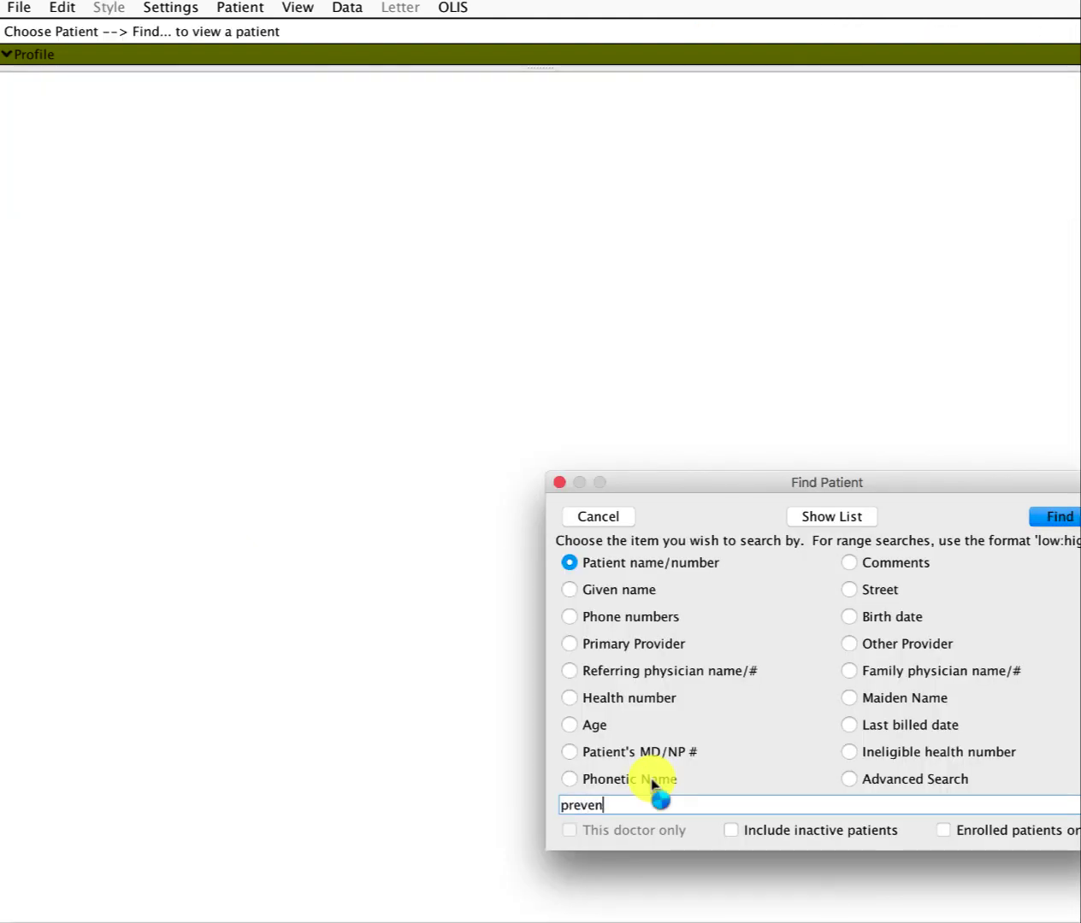
pyautogui.press('Return')
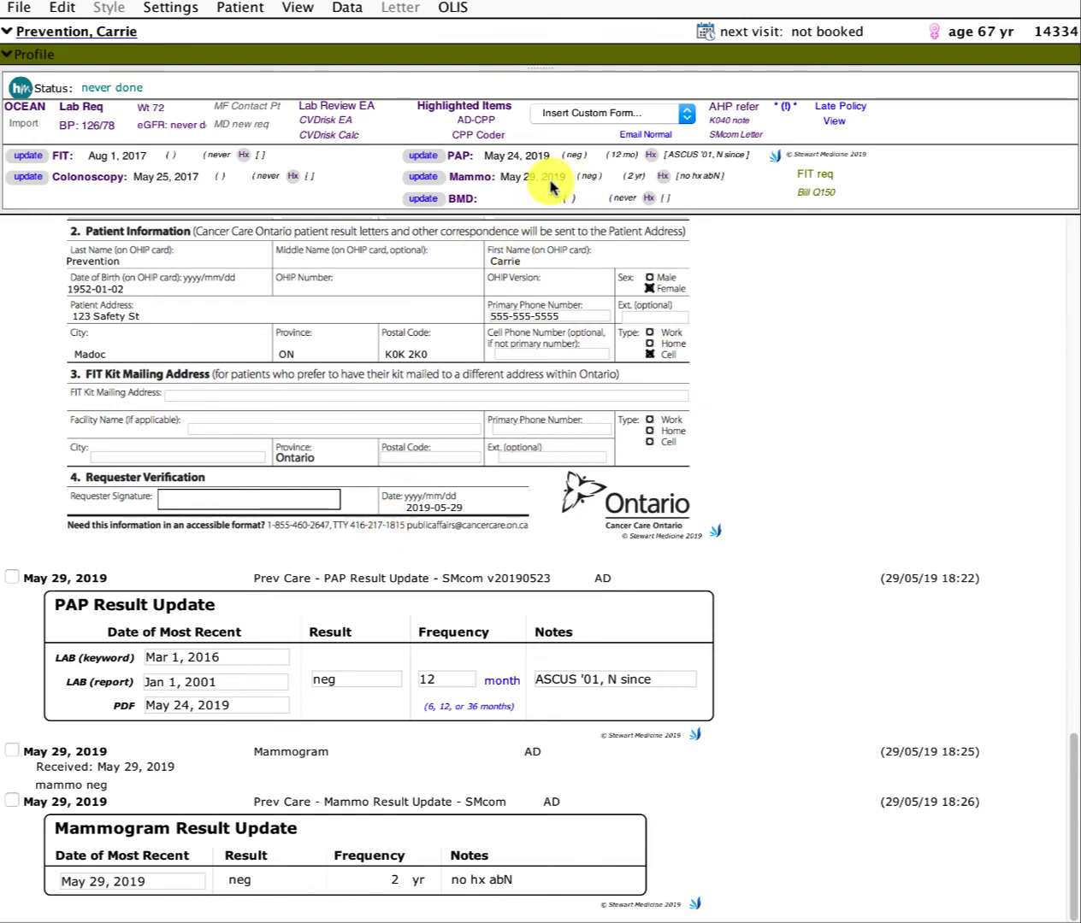
# - Open the patient's mammogram history flowsheet, examine the recorded dates, results, frequencies and notes, and close it
pyautogui.click(665, 177)
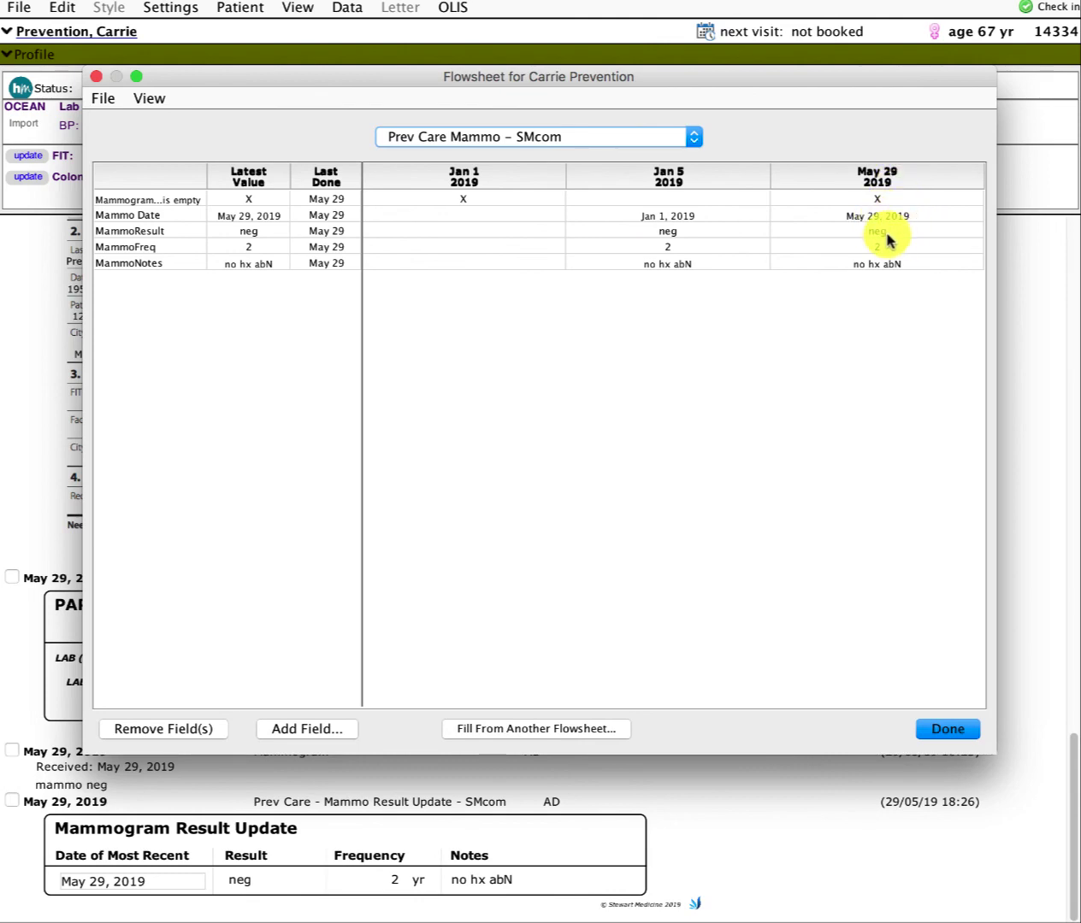
pyautogui.click(944, 726)
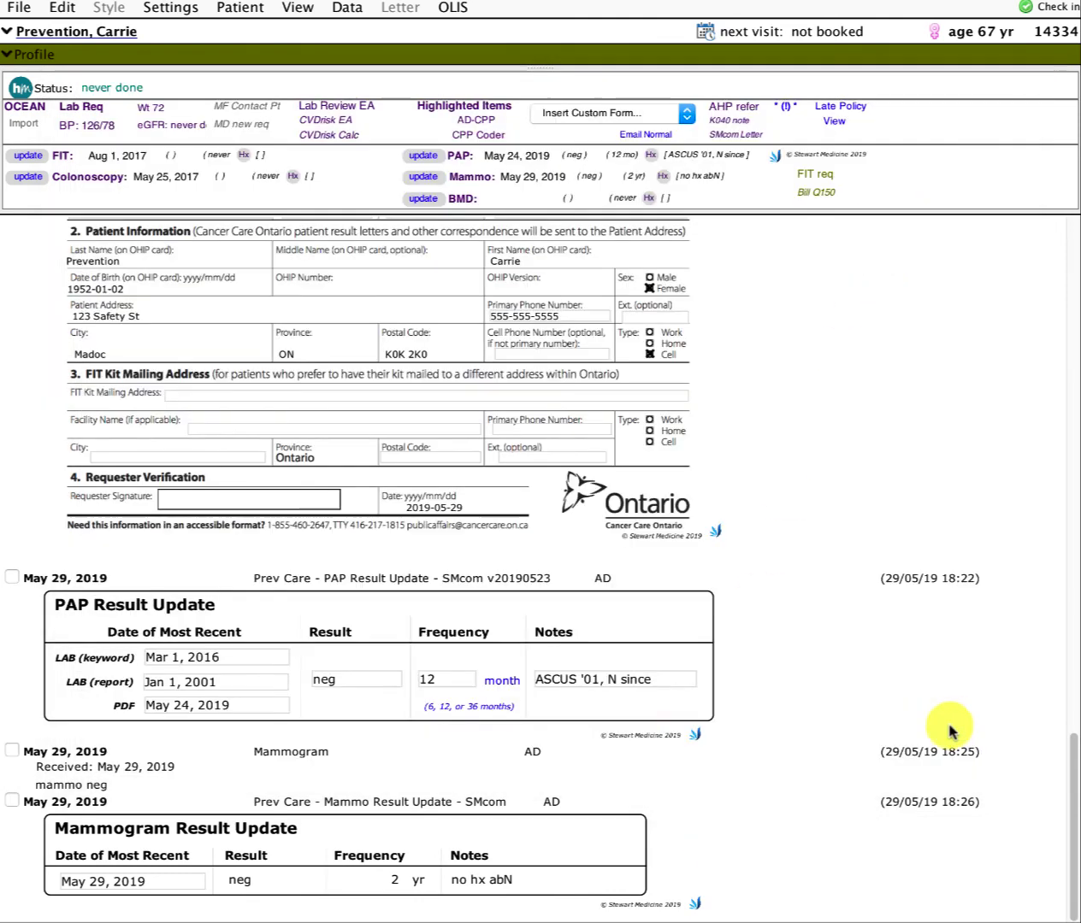
pyautogui.scroll(5, 540, 692)
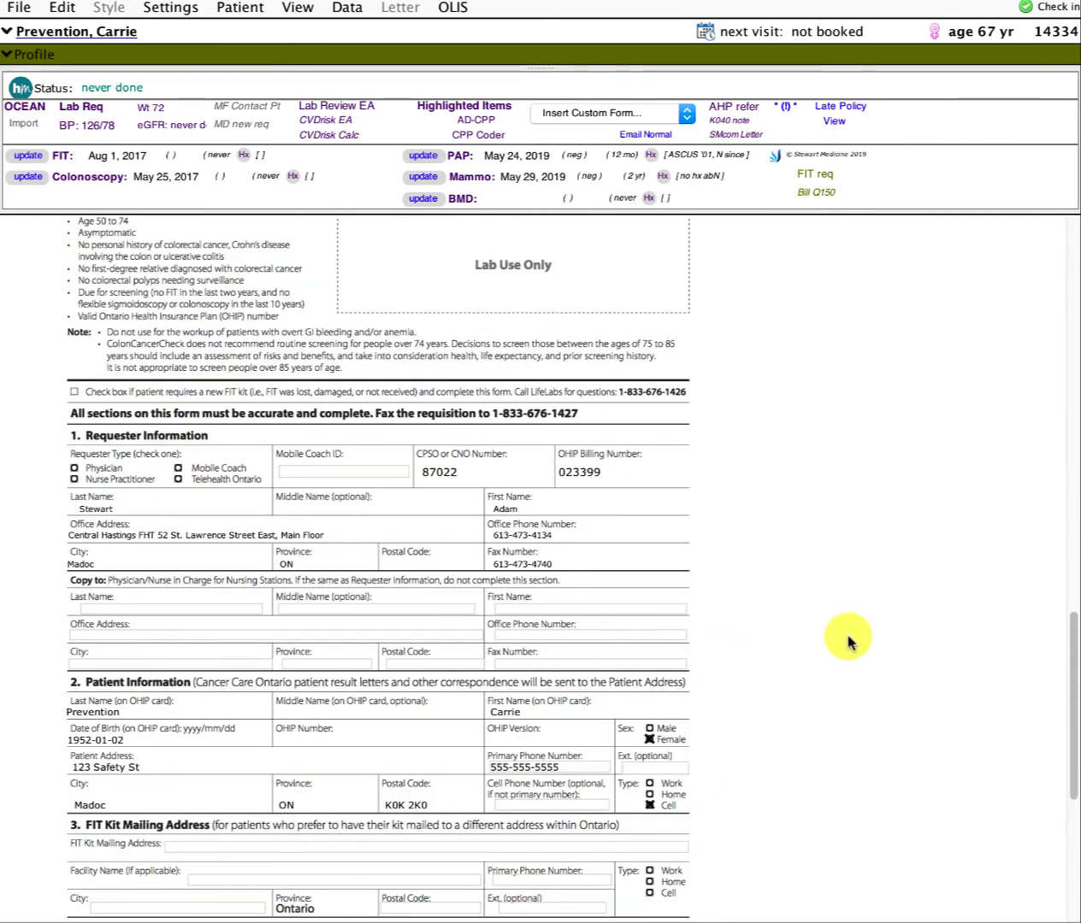
pyautogui.scroll(3, 719, 622)
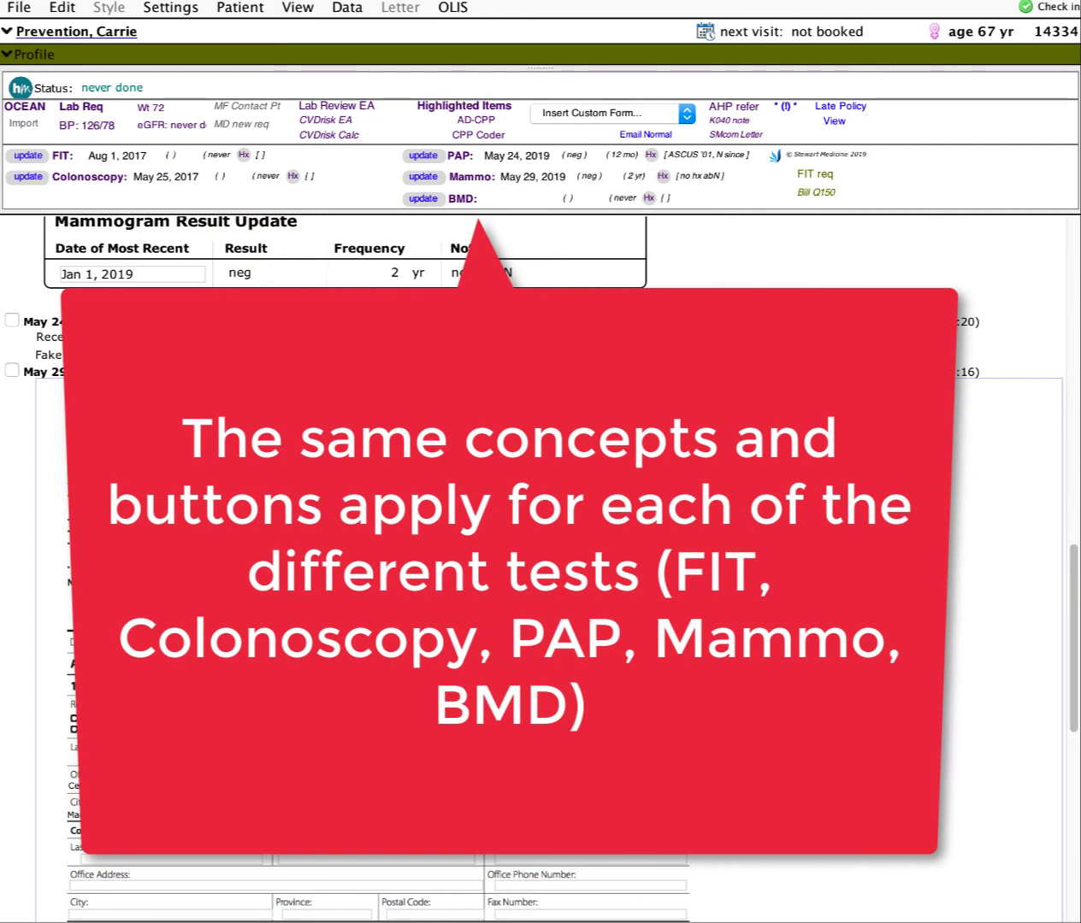
pyautogui.scroll(4, 540, 556)
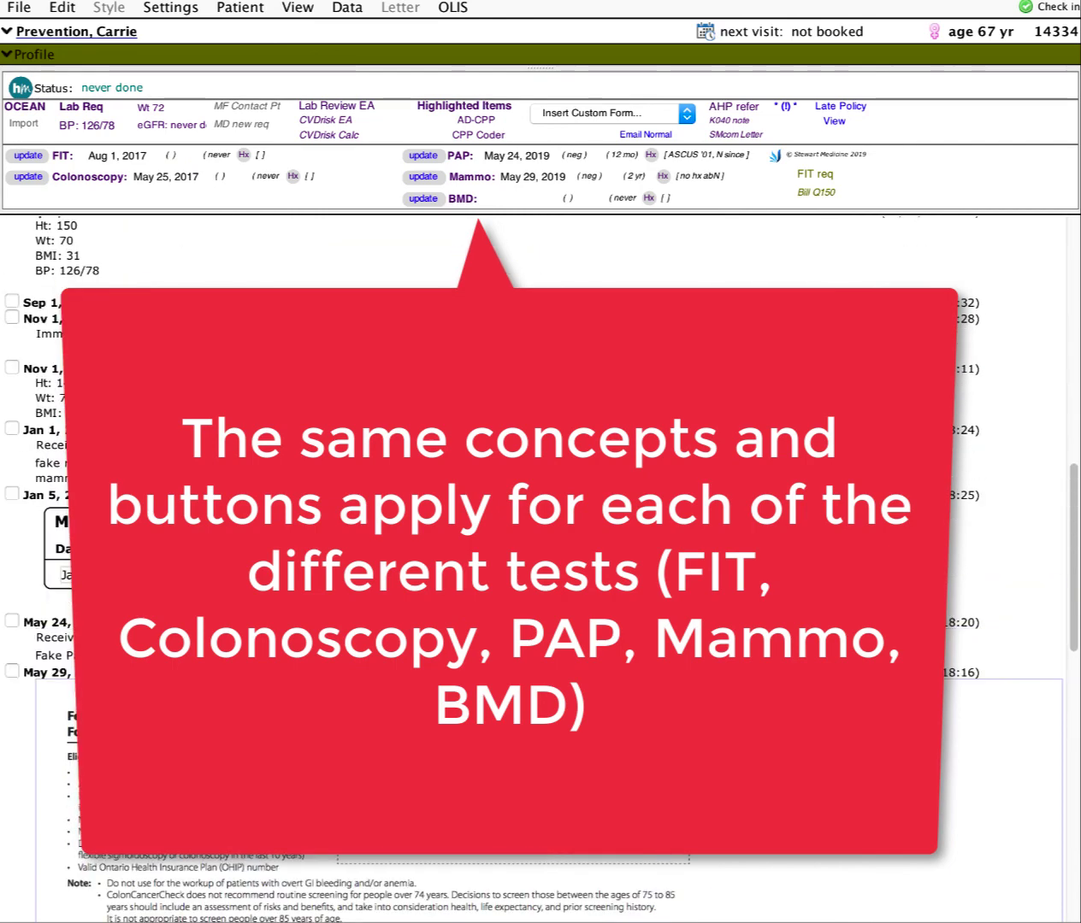